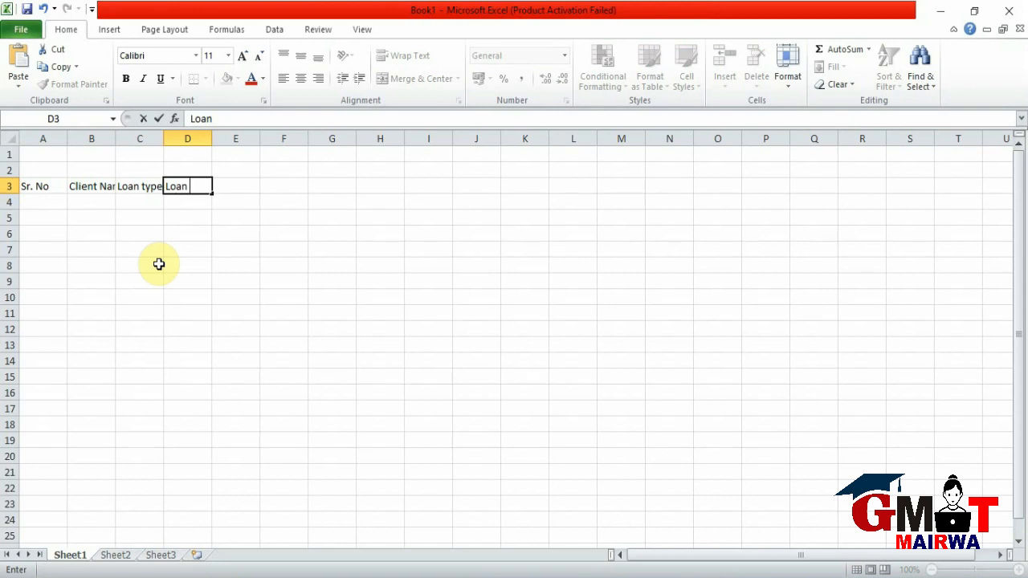
- Complete the header in D3 as "Loan Amt." and enter "R. of interest" in E3 and "Duration" in F3
text(Amt.)
key(Tab)
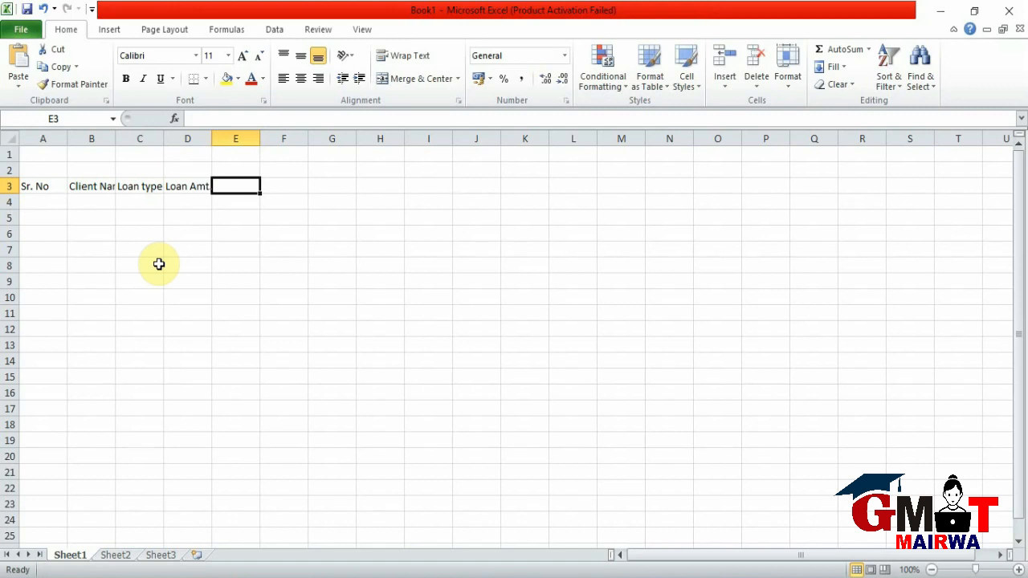
text(R)
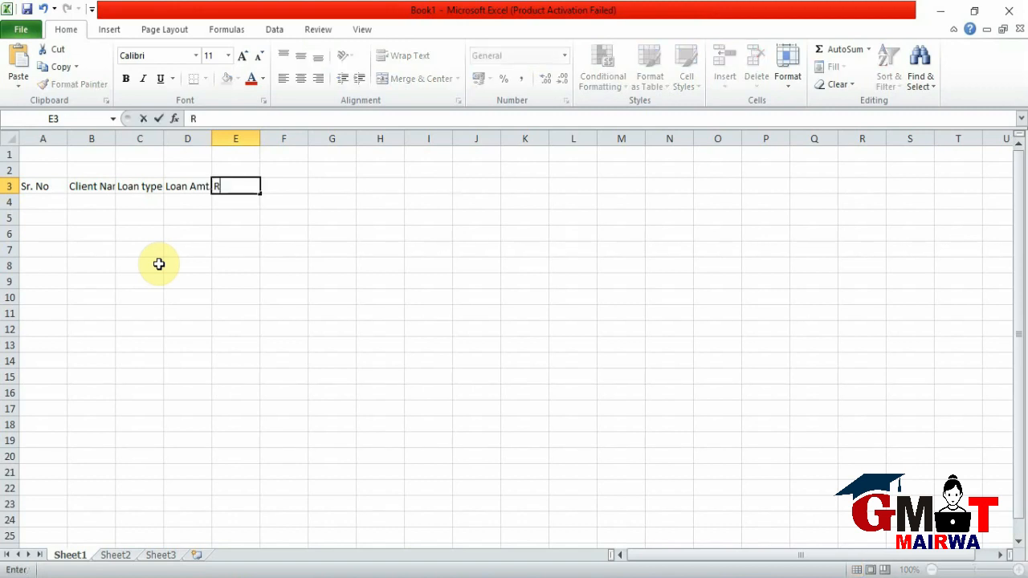
text(. of inter)
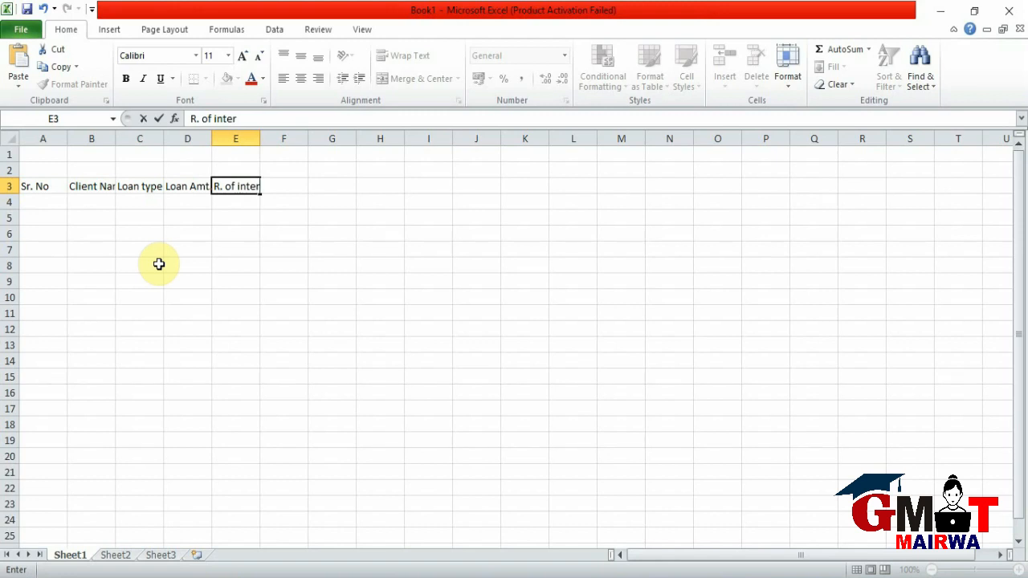
text(est)
key(Tab)
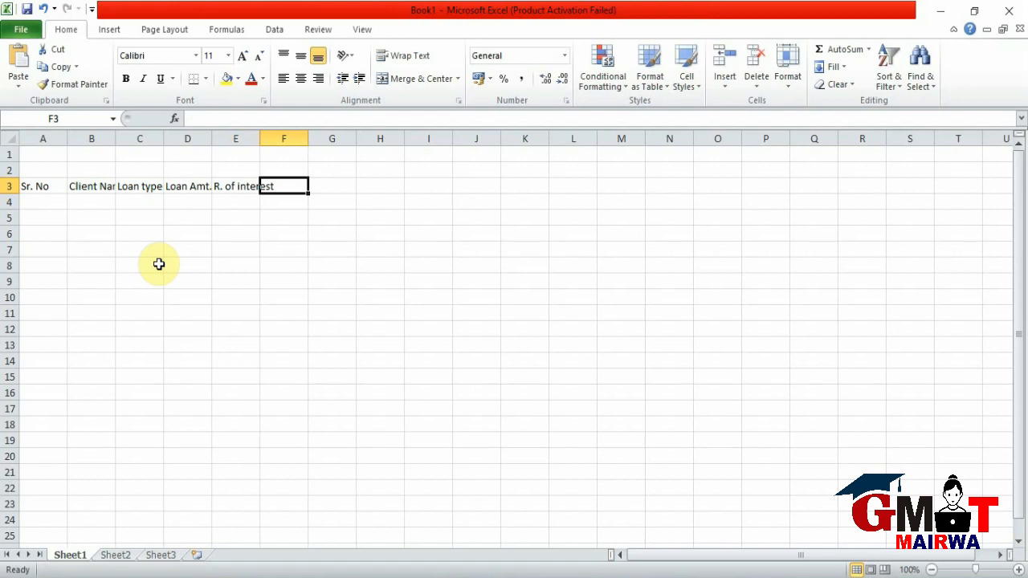
text(dUR)
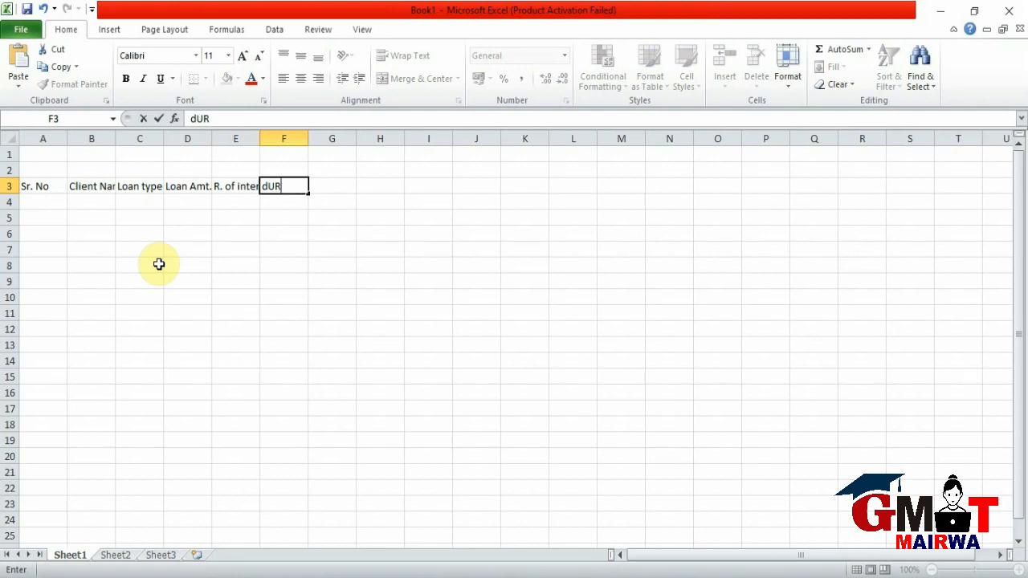
text(ATION)
key(Tab)
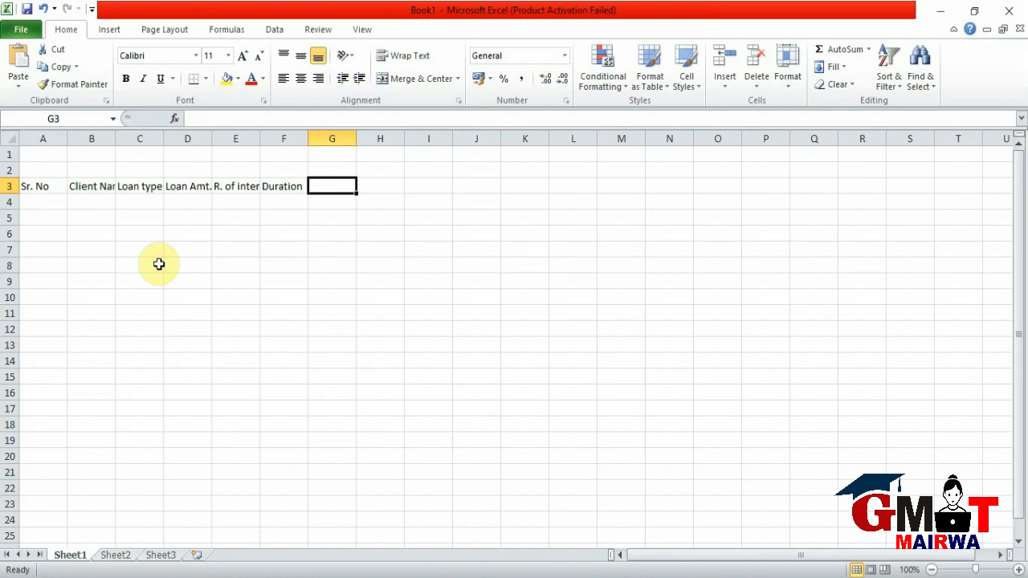
- Enter the headers "EMI", "Total Amt." and "Interest" in cells G3 to I3
text(EMI)
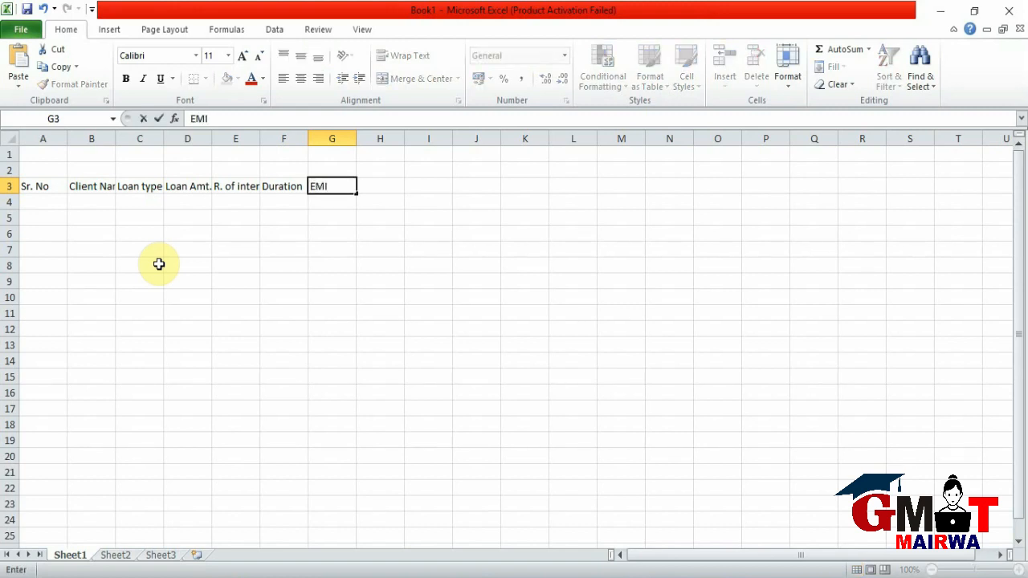
key(Tab)
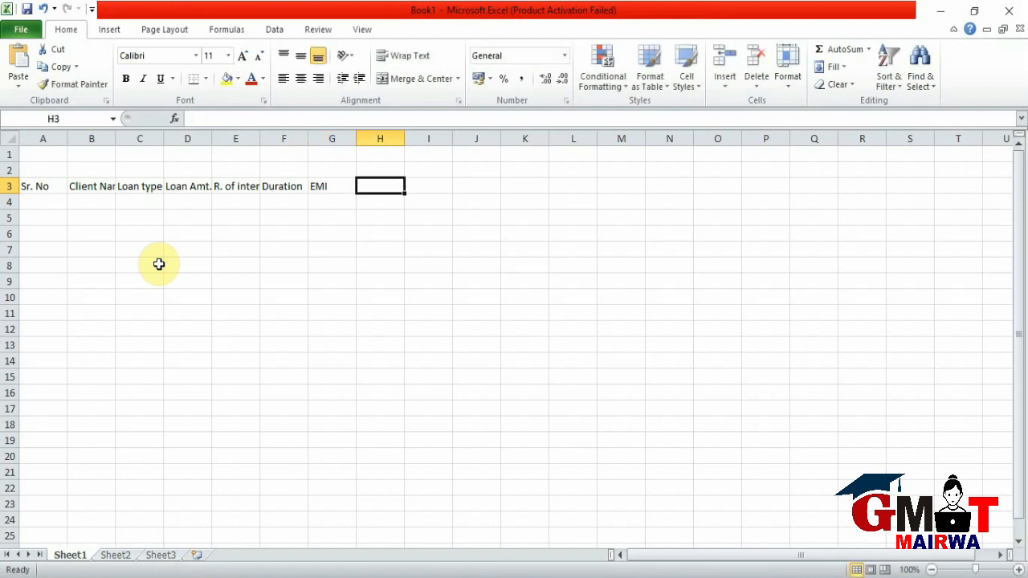
text(TOtal)
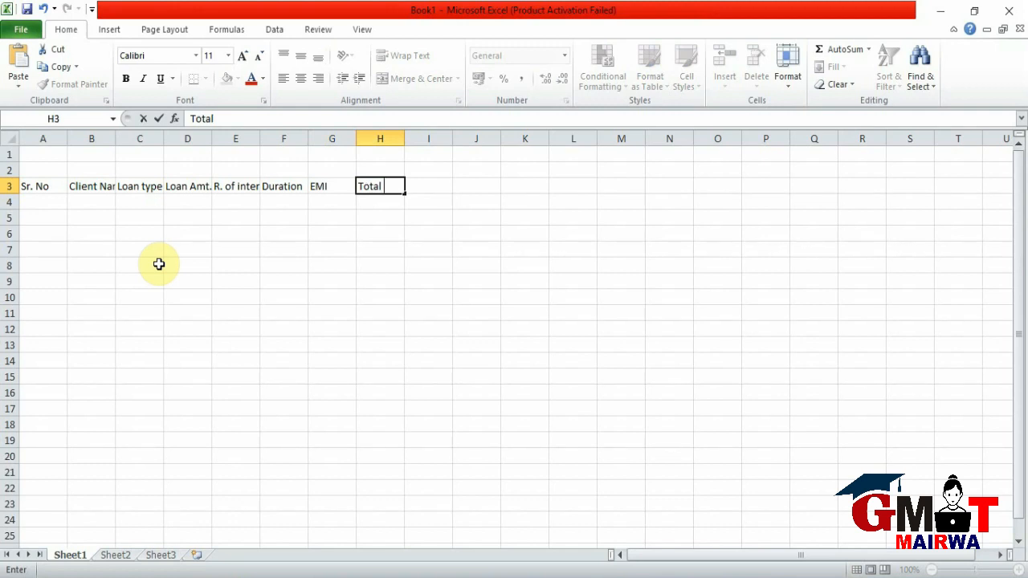
text( Amt.)
key(Tab)
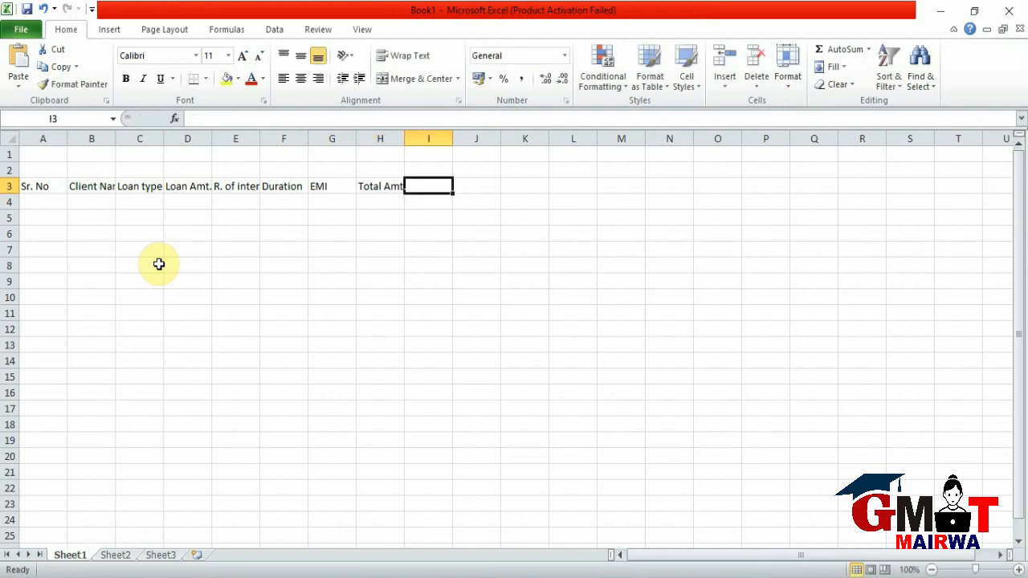
text(Inter)
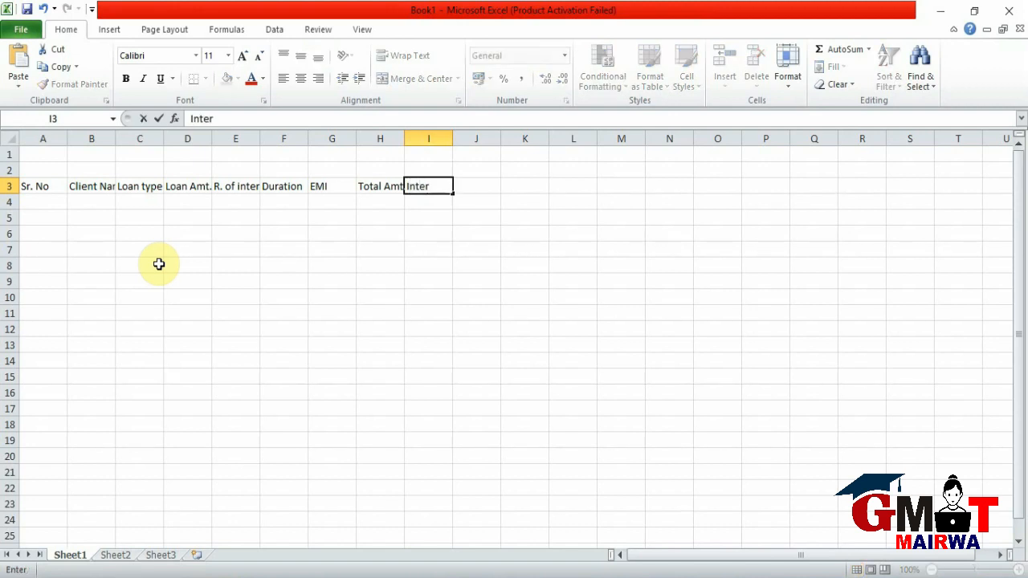
text(est)
key(Tab)
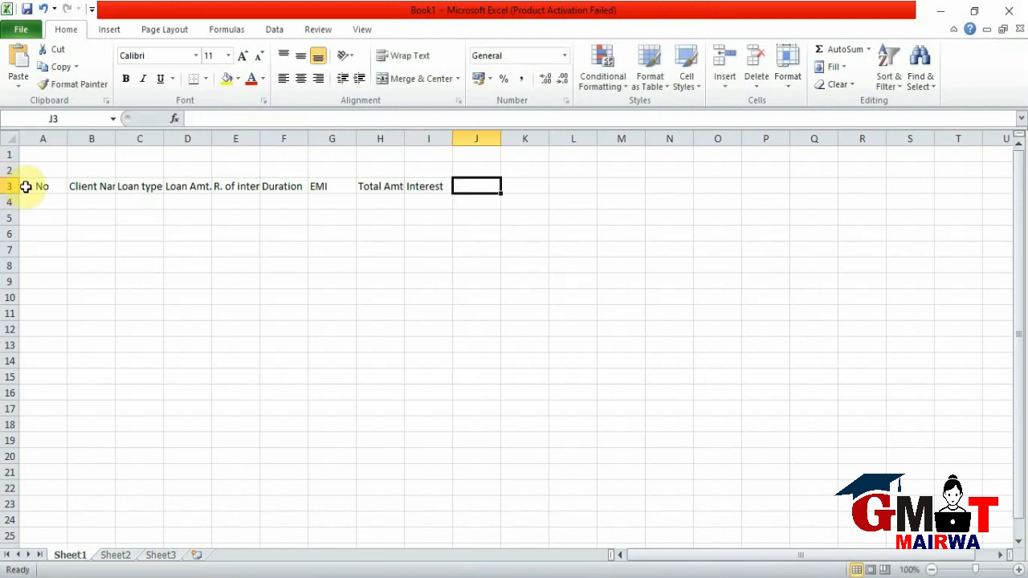
- AutoFit the column widths to the headers in A3:I3 and AutoFit the height of row 2
drag(39, 185, 433, 183)
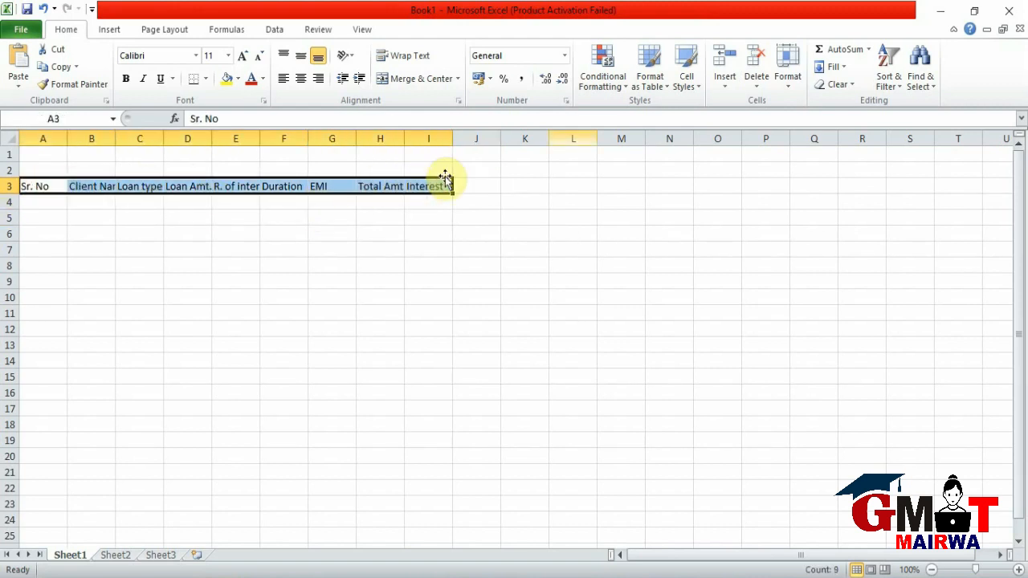
click(787, 81)
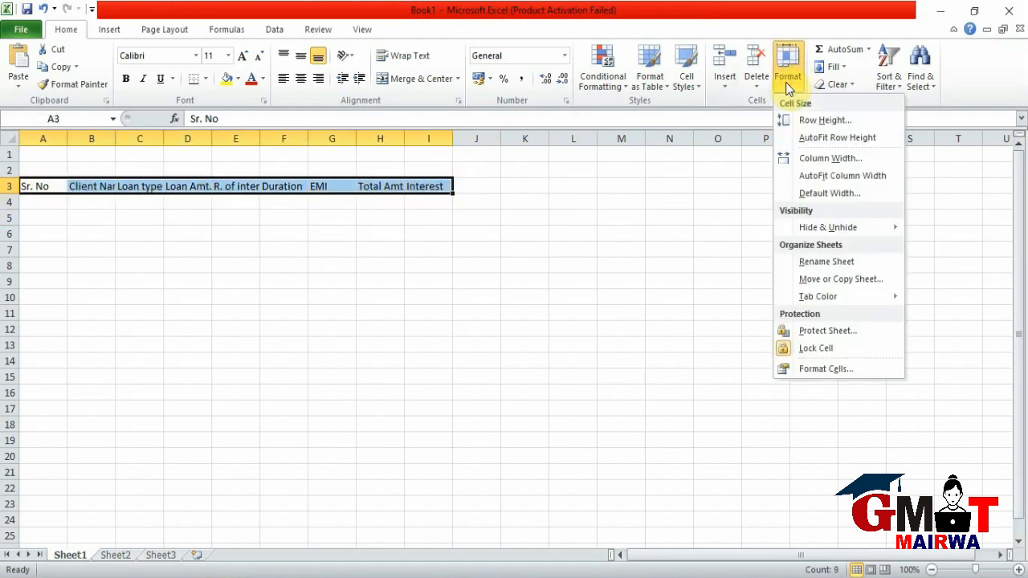
click(820, 175)
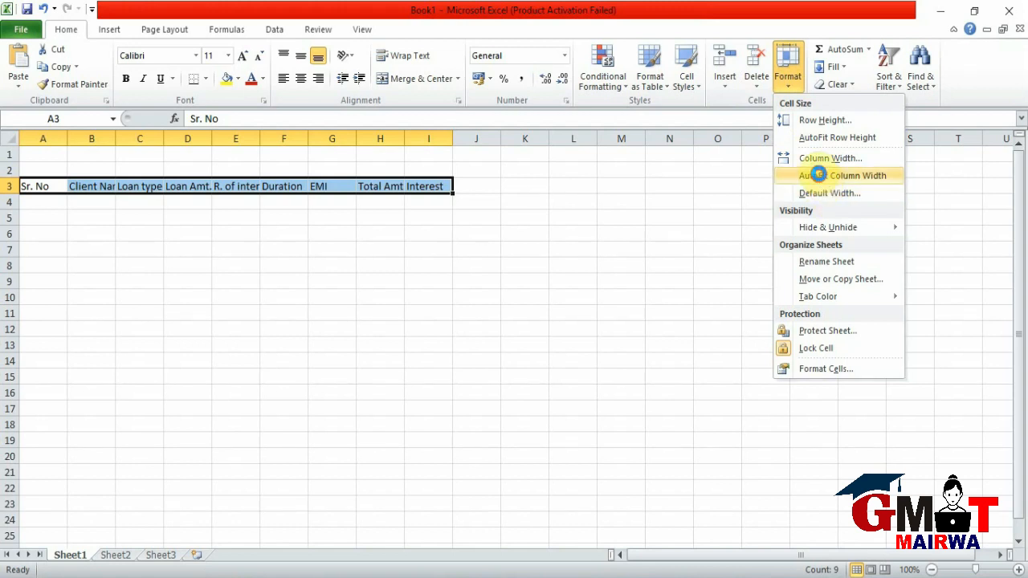
click(818, 173)
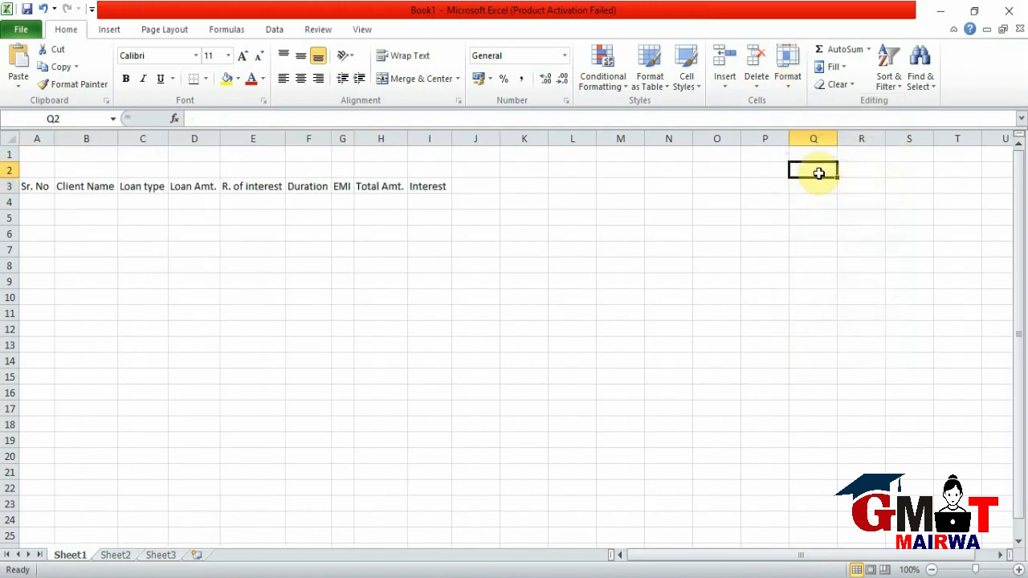
click(786, 90)
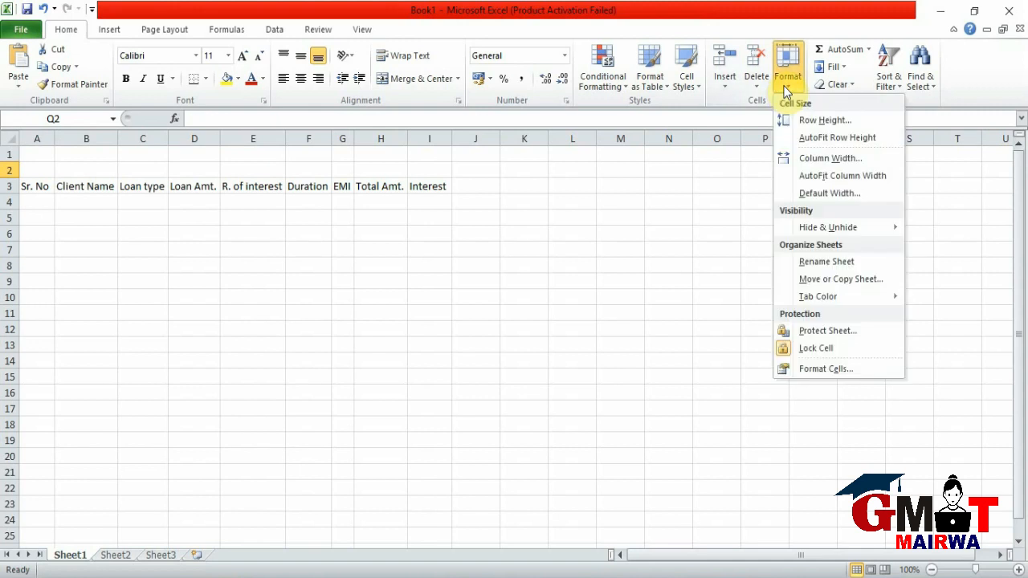
click(804, 136)
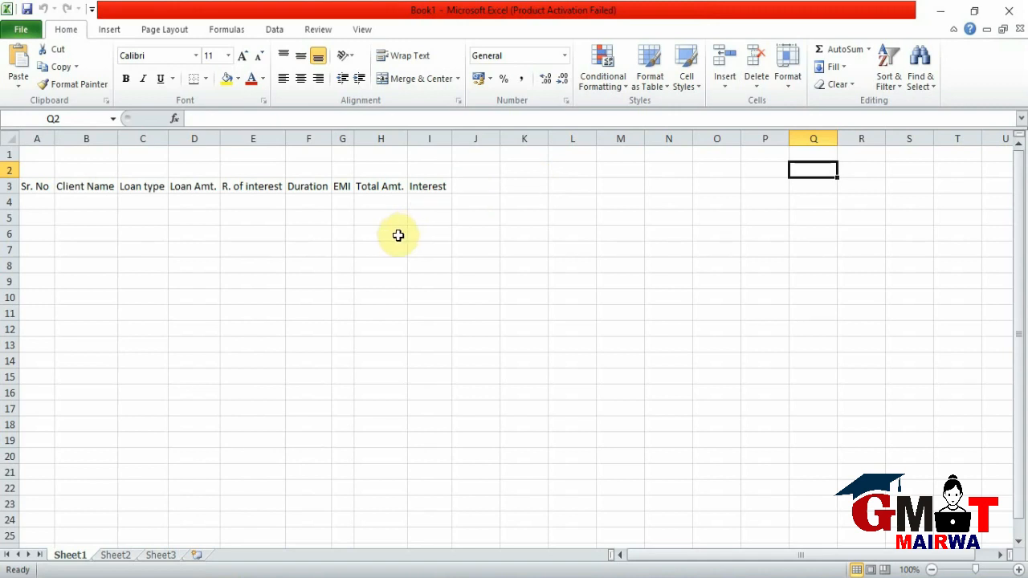
- Give the header cells A3:I3 a yellow fill and a red font colour
click(32, 186)
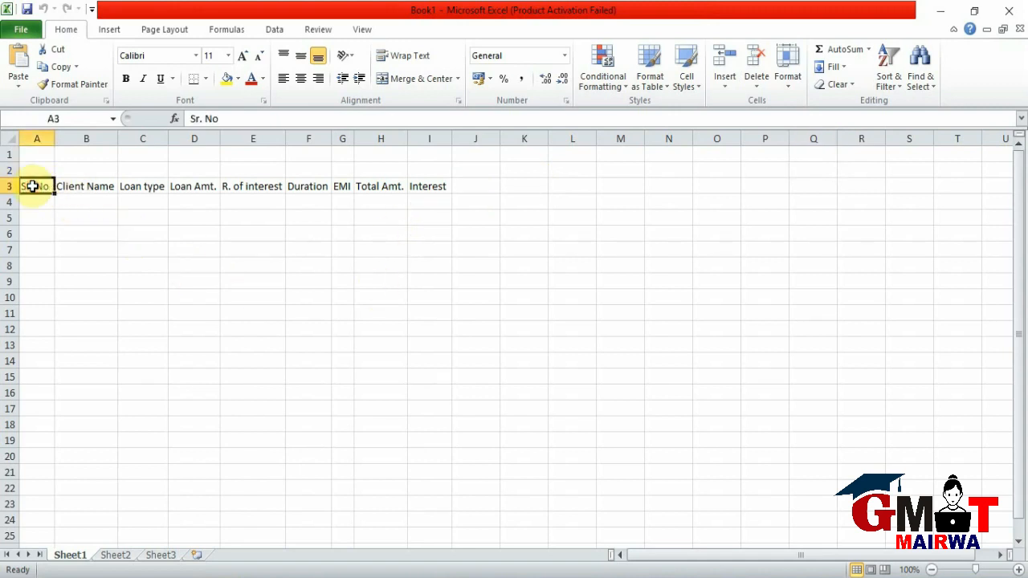
drag(32, 187, 434, 184)
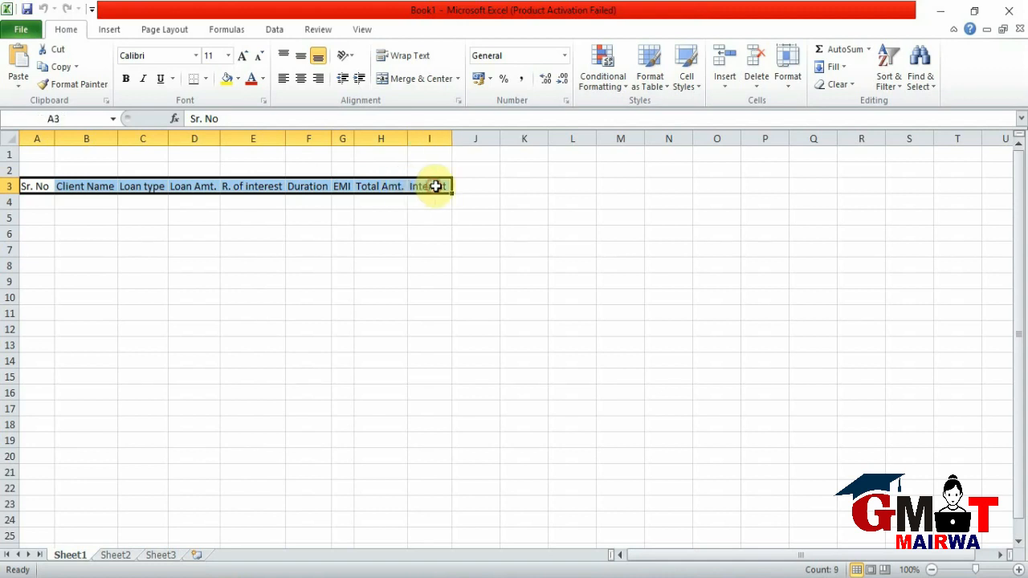
click(230, 81)
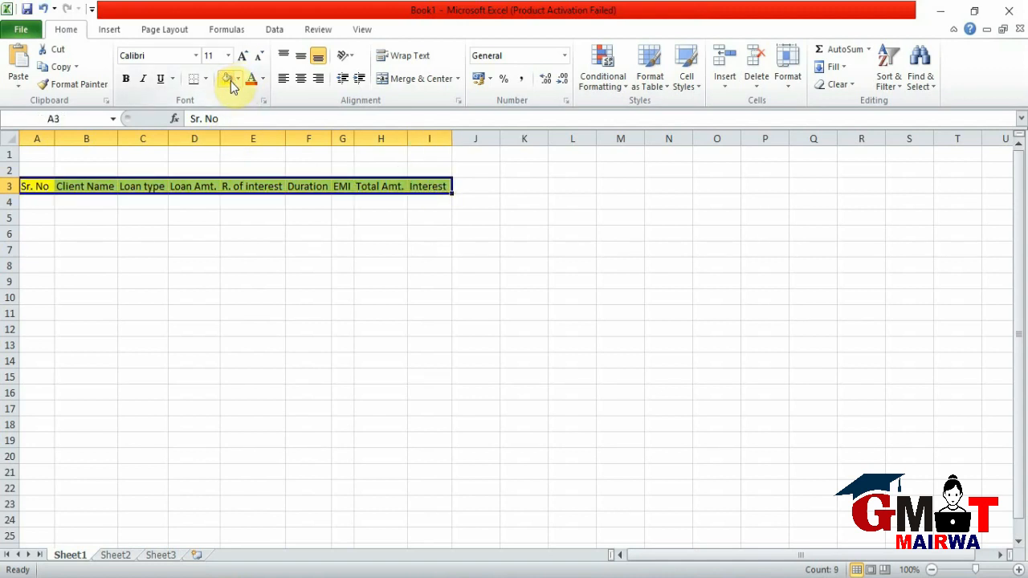
click(255, 84)
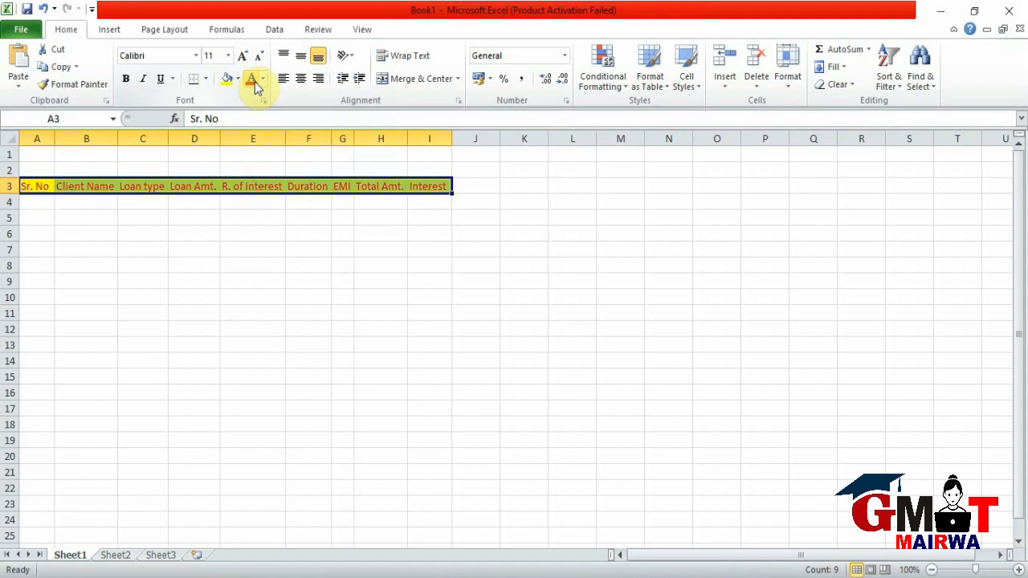
click(200, 154)
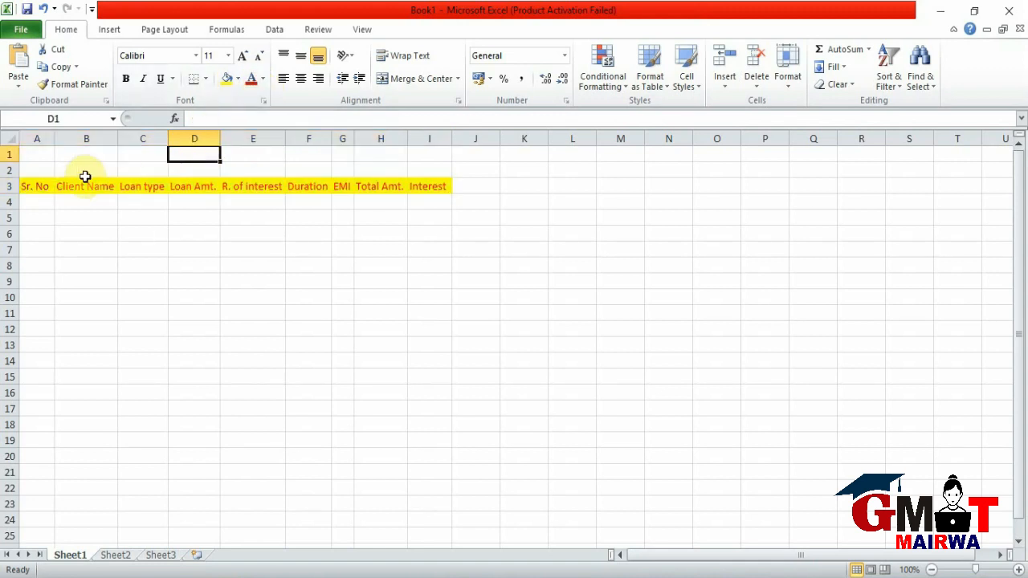
- Merge and center cells A1:J2 and enter the title "Bank of Data" in the merged cell
drag(37, 154, 457, 170)
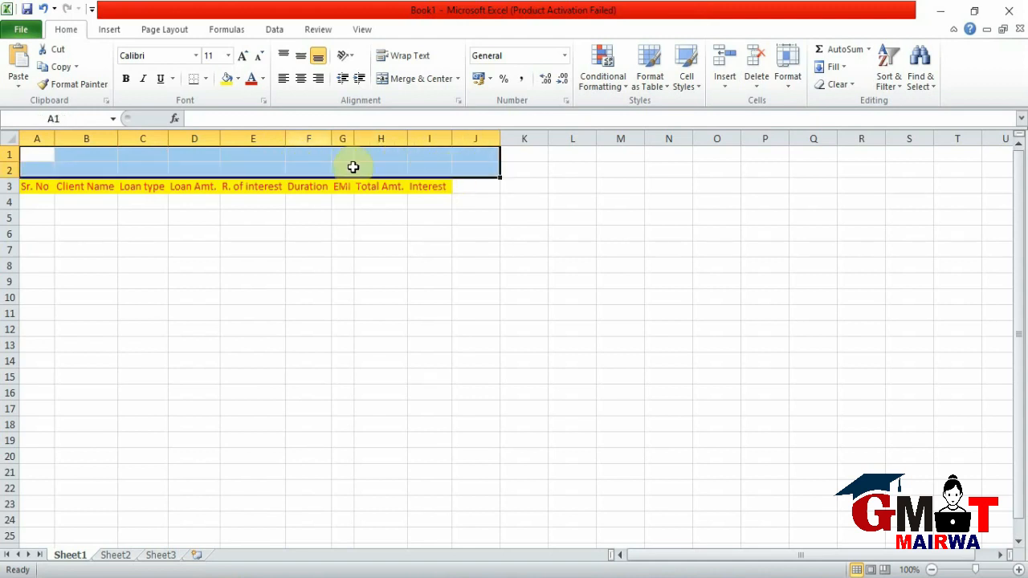
click(405, 78)
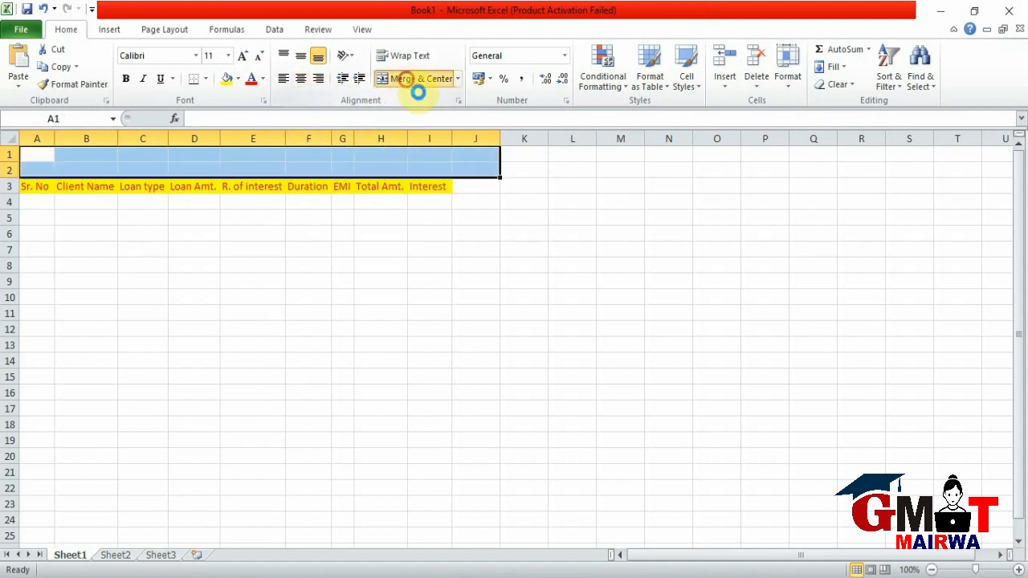
double_click(239, 163)
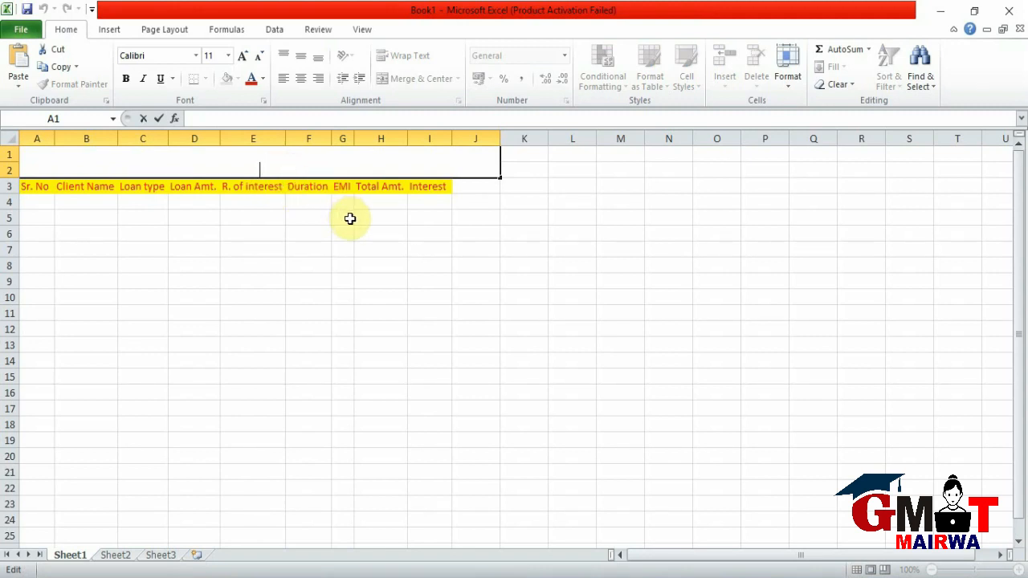
text(Bank of)
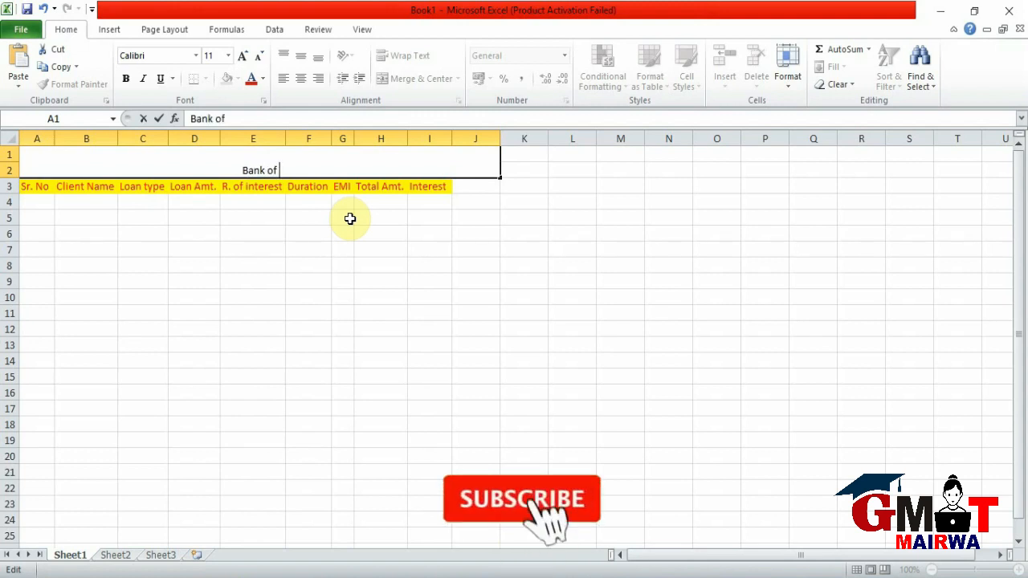
text( Data)
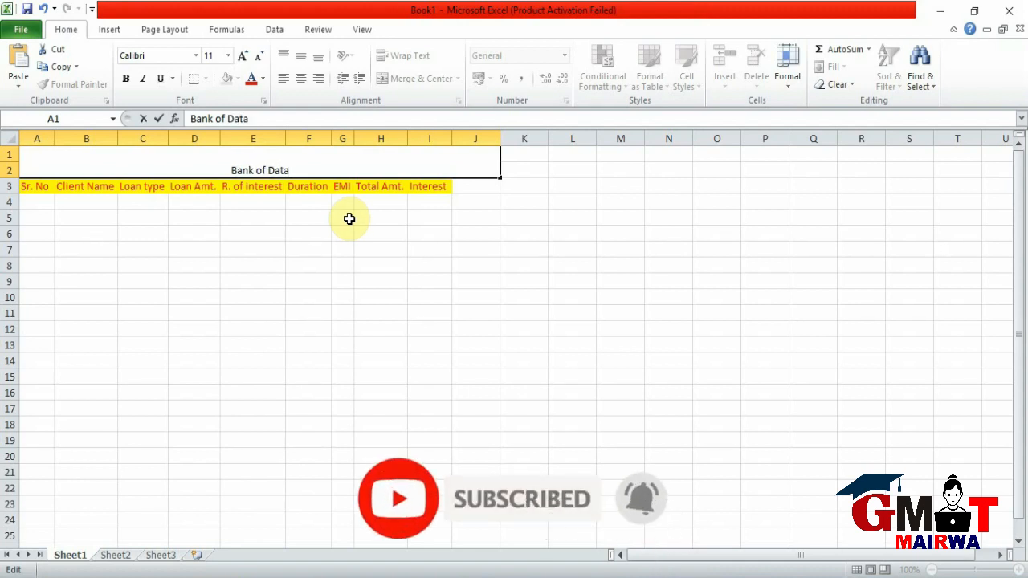
- Make the title text "Bank of Data" bold and enlarge its font to size 14
triple_click(294, 168)
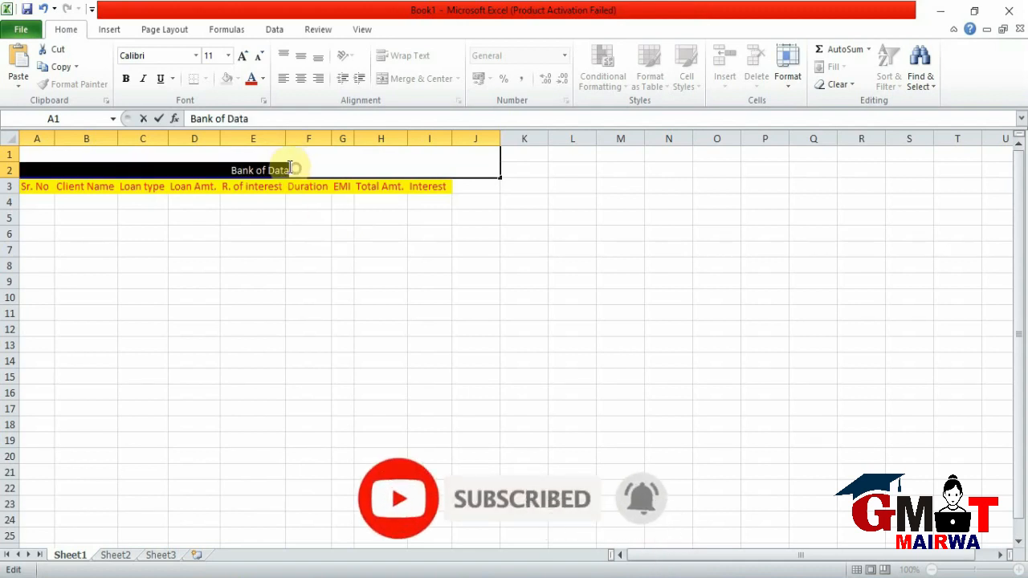
click(226, 159)
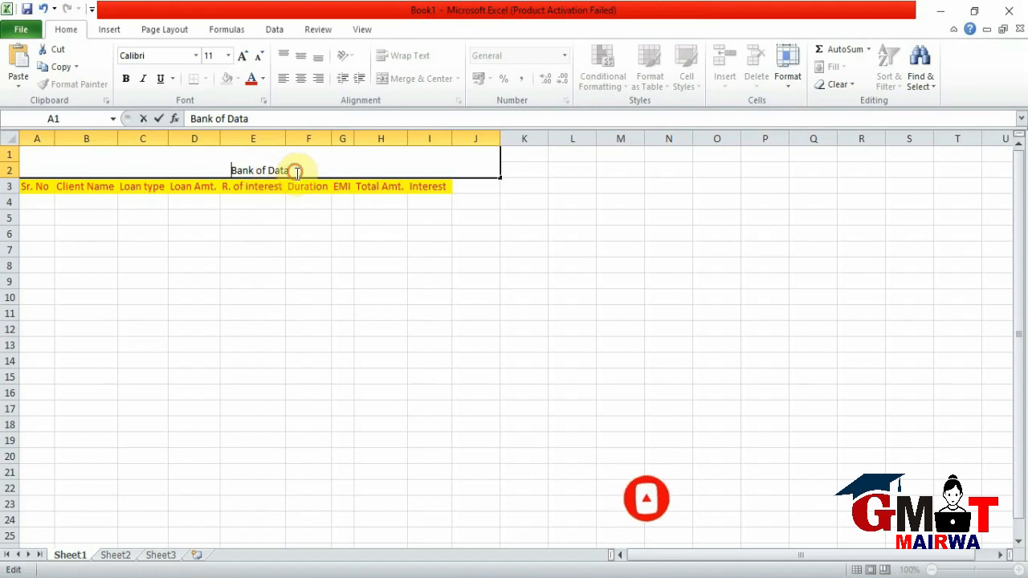
drag(292, 169, 228, 166)
click(228, 167)
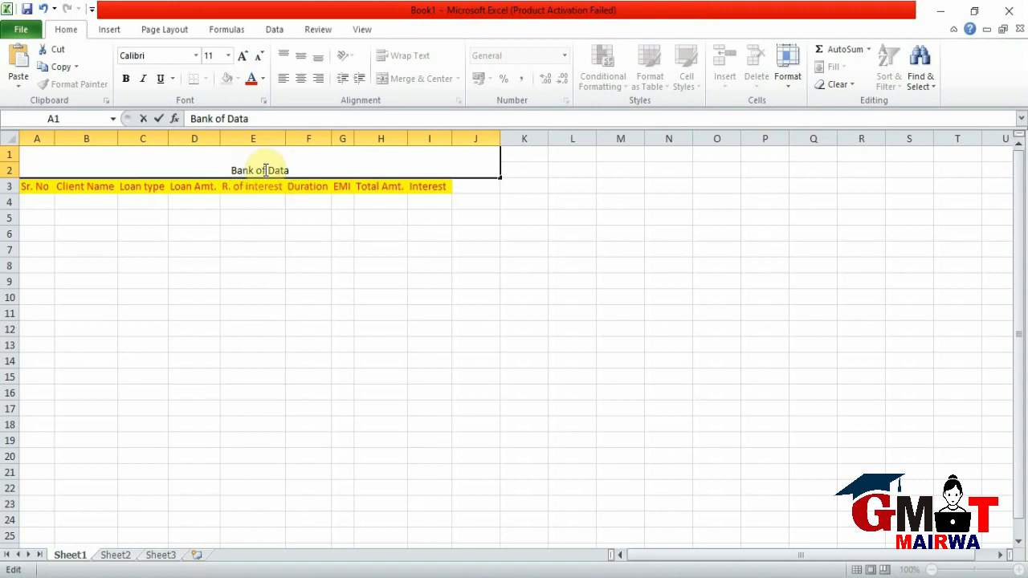
drag(294, 167, 224, 156)
click(224, 157)
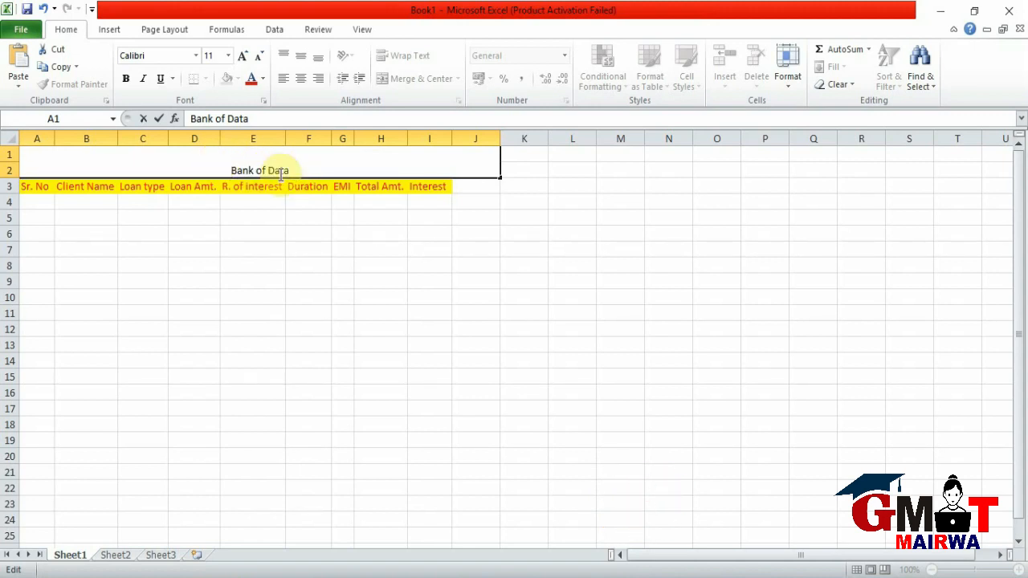
drag(294, 168, 230, 163)
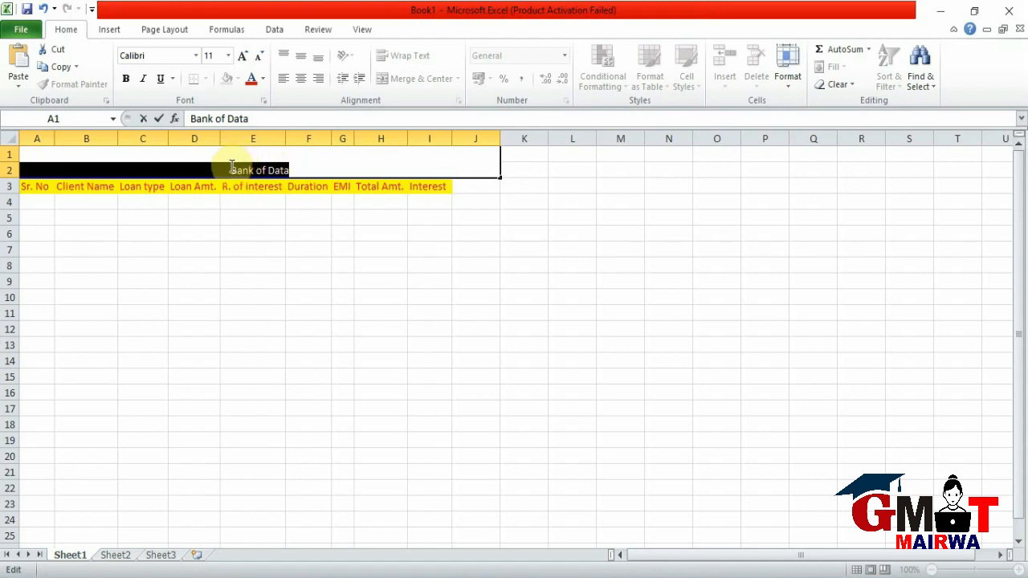
click(126, 78)
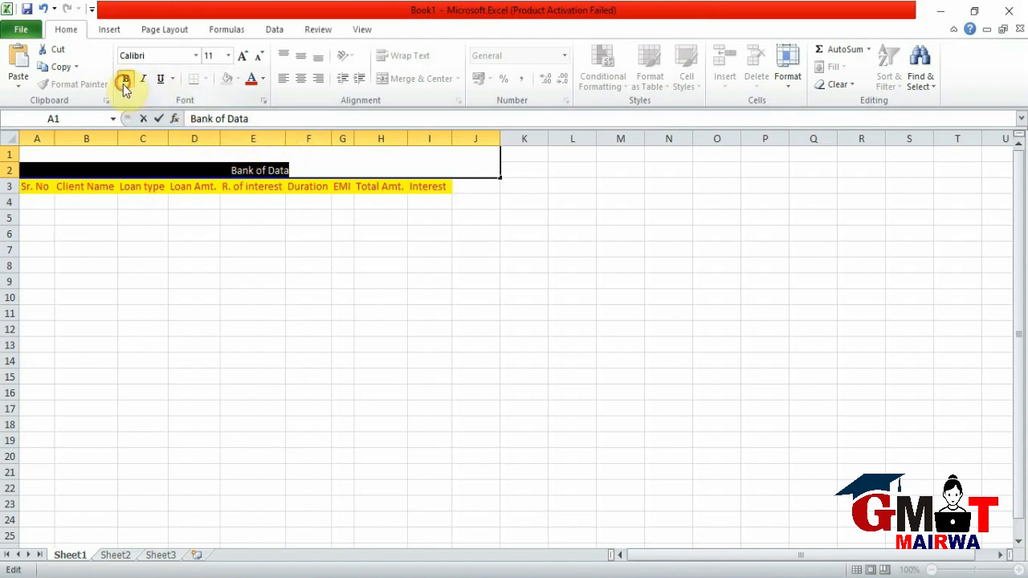
click(242, 58)
click(242, 57)
click(242, 58)
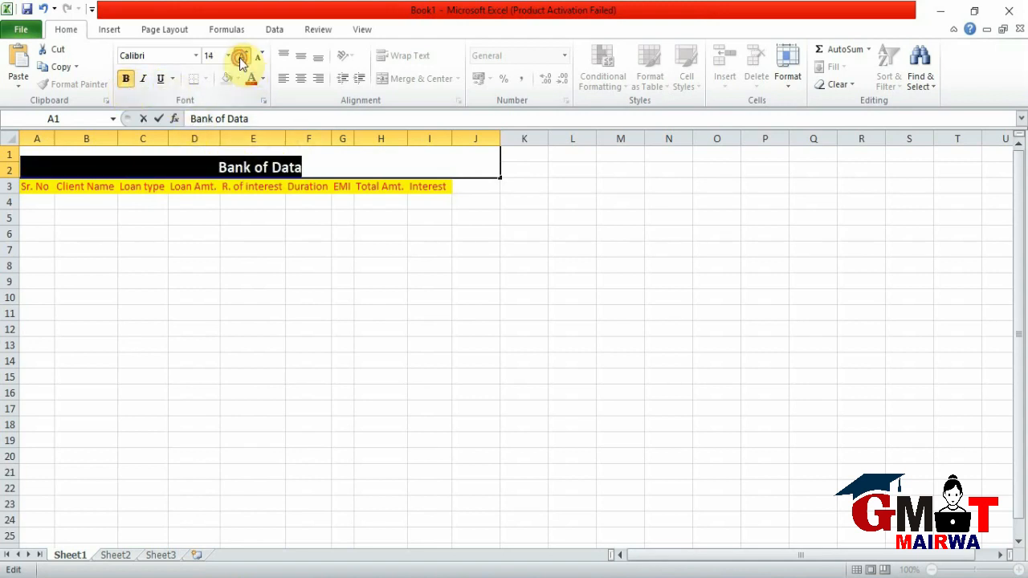
- Enlarge the title text "Bank of Data" to font size 24 and commit the cell
click(242, 58)
click(242, 58)
click(241, 59)
click(241, 59)
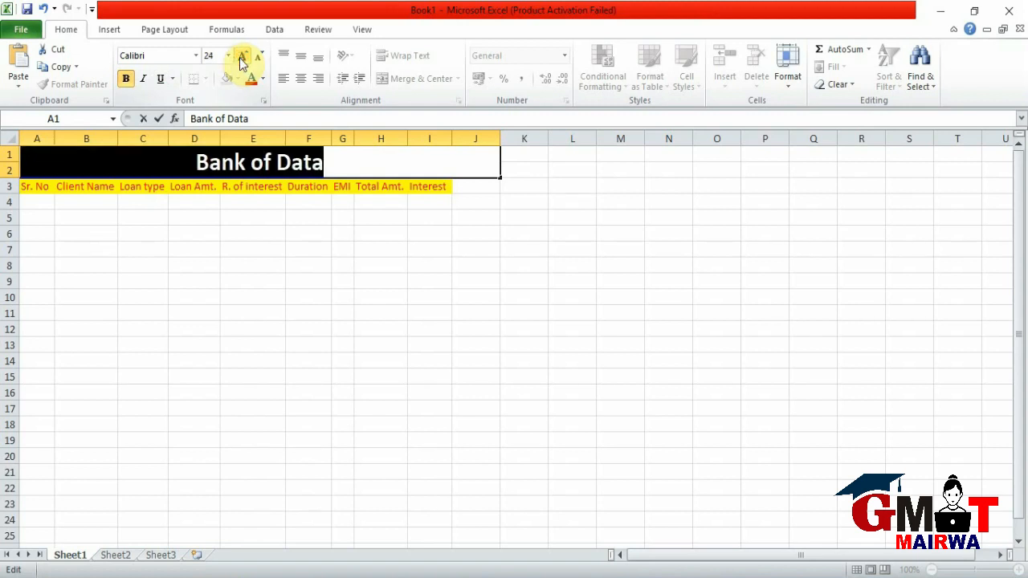
double_click(343, 168)
click(379, 166)
click(470, 247)
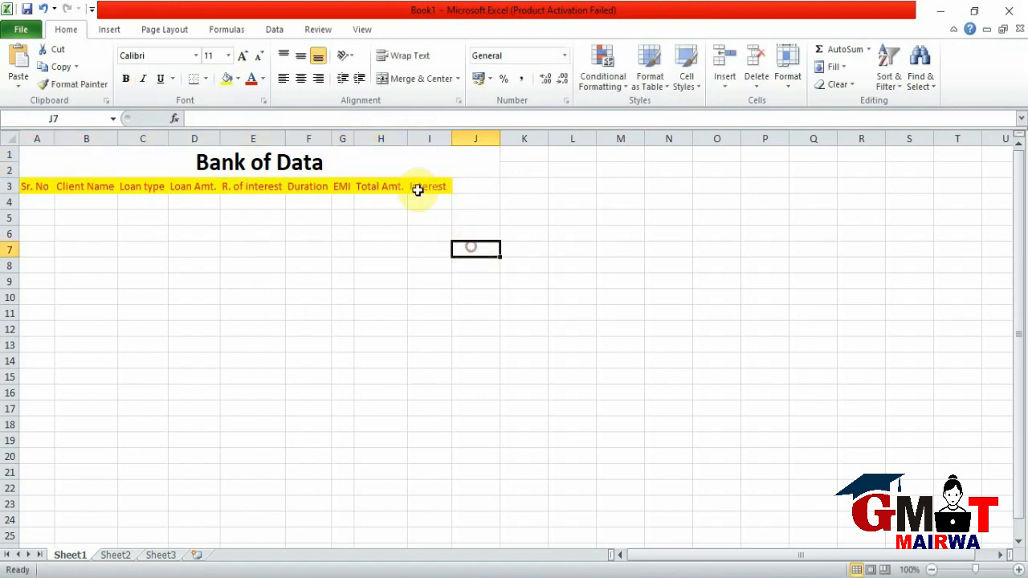
- Fill the merged title cell A1:J2 with a dark blue theme color
click(395, 159)
click(239, 78)
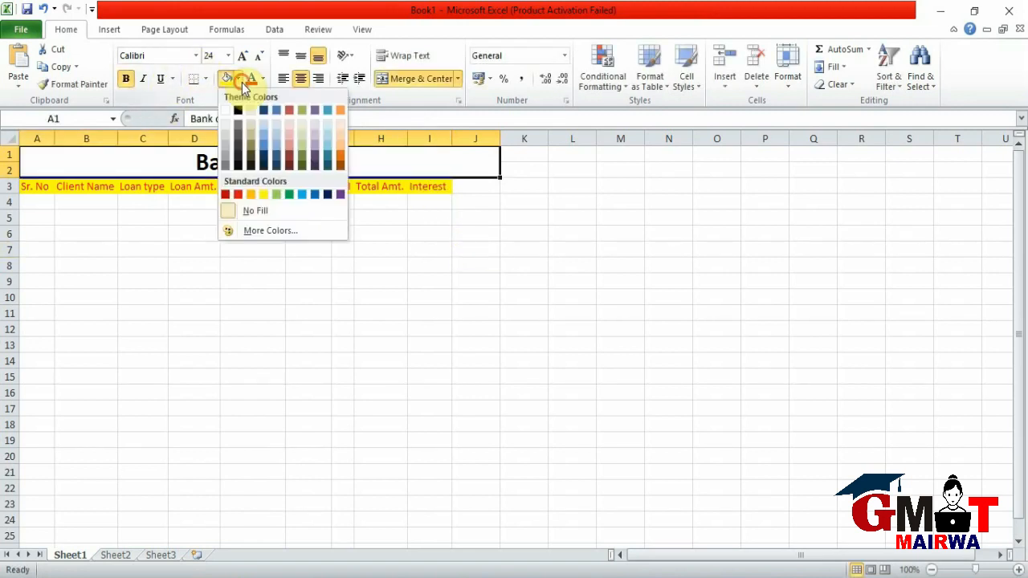
click(278, 162)
- Change the font color of the title text "Bank of Data" to white
double_click(310, 164)
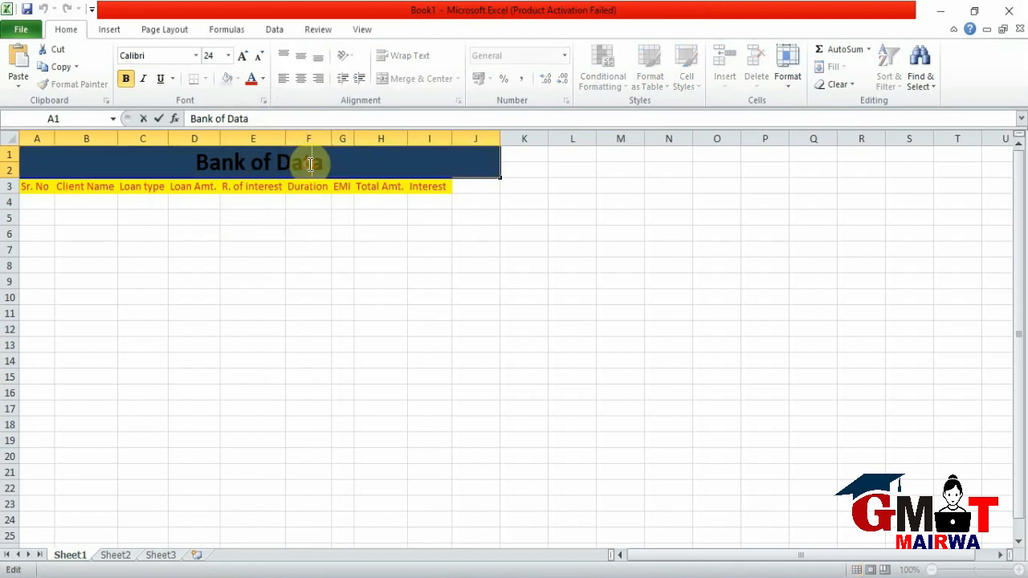
mouse_move(324, 164)
mouse_down()
mouse_move(194, 165)
mouse_move(325, 164)
mouse_up()
click(198, 167)
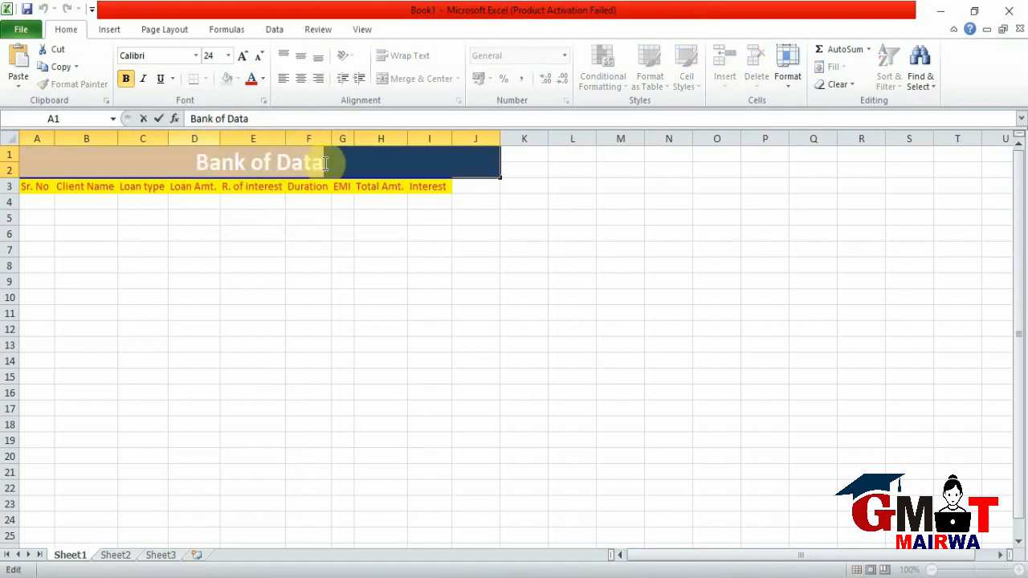
click(262, 78)
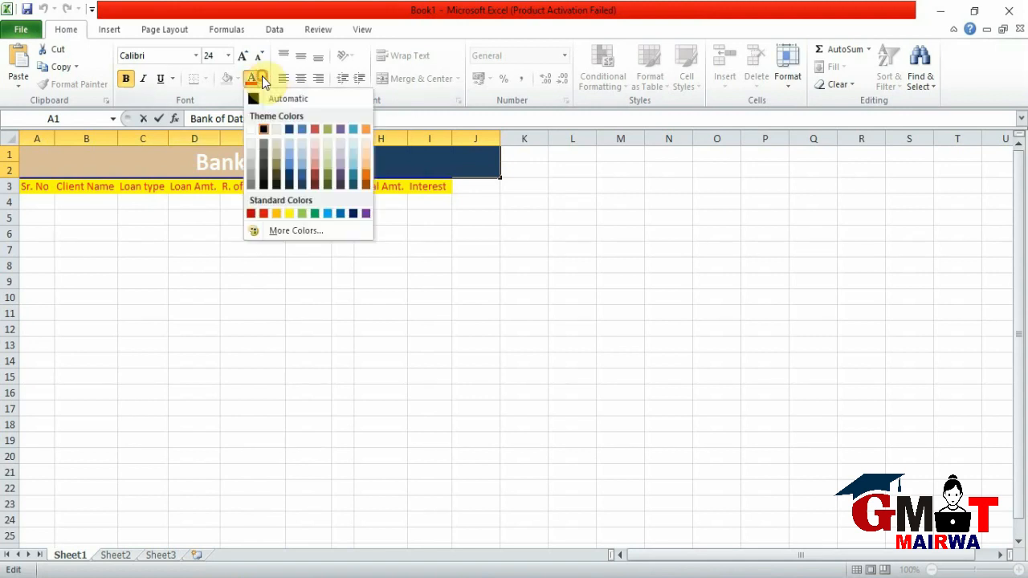
click(261, 128)
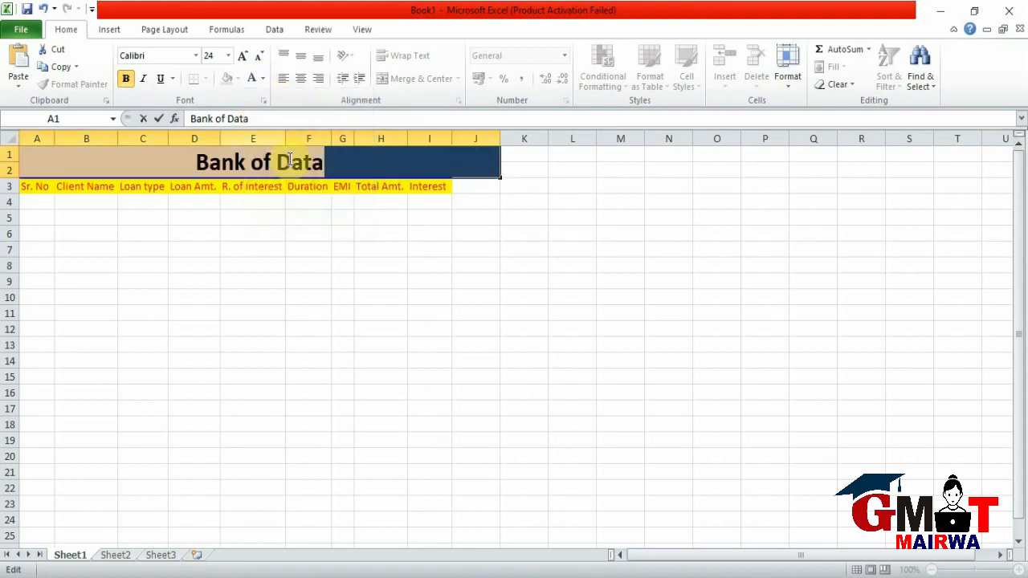
click(335, 162)
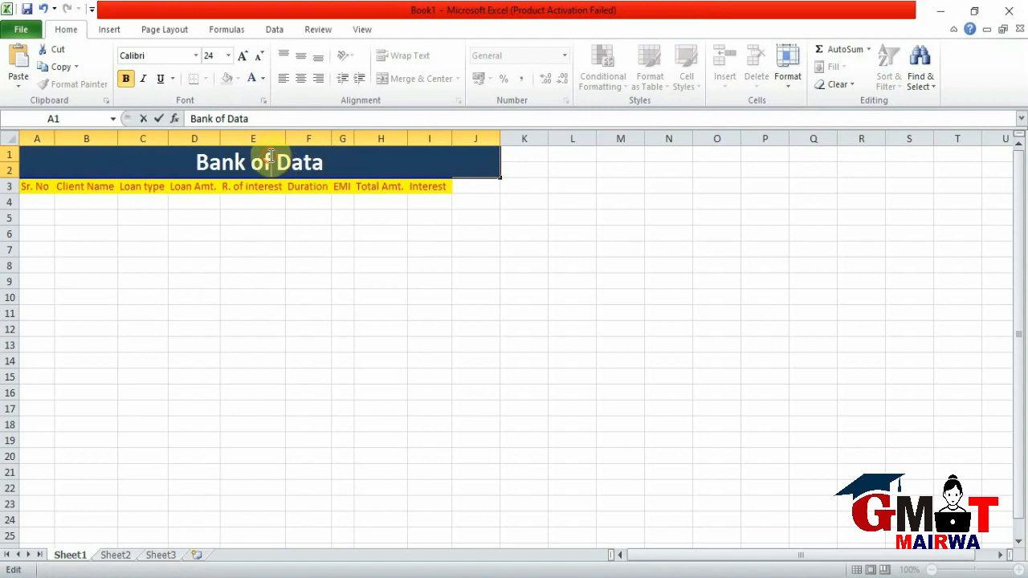
- Replace "of" in the title with "Loan" so that it reads "Bank Loan Data"
key(BackSpace)
key(BackSpace)
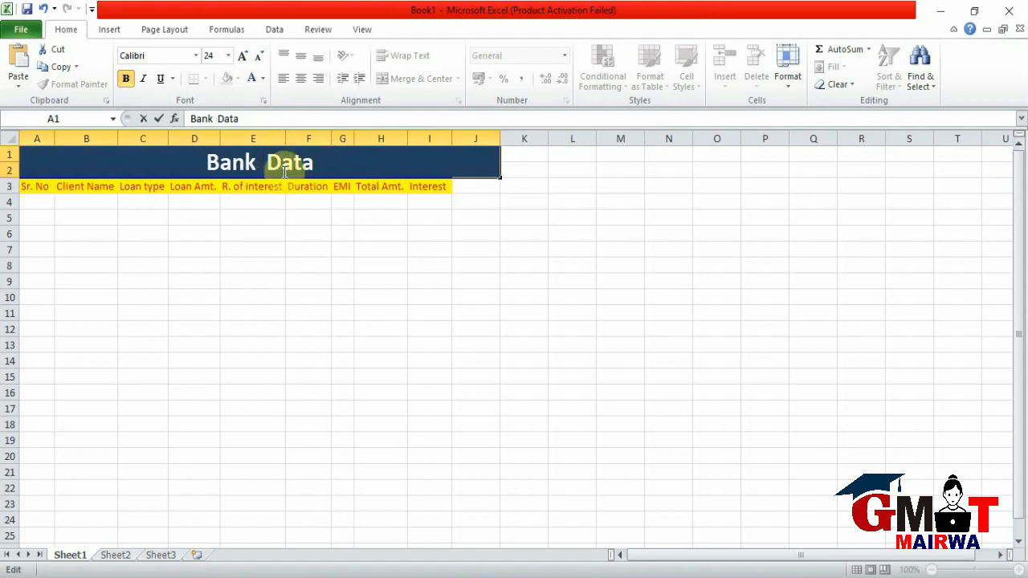
text(Loan)
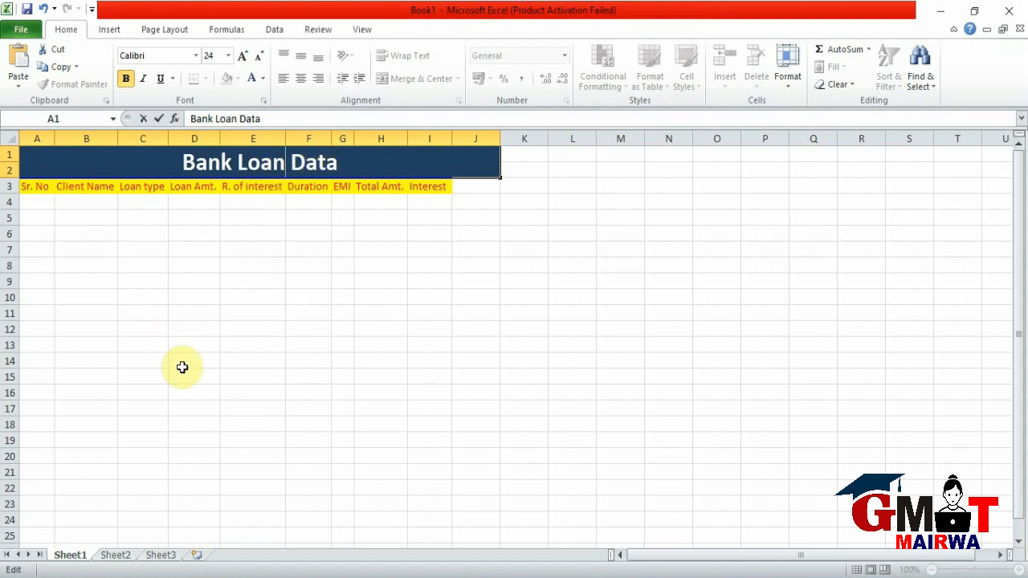
- Make the column headers in A3:I3 bold
click(33, 187)
drag(33, 187, 413, 184)
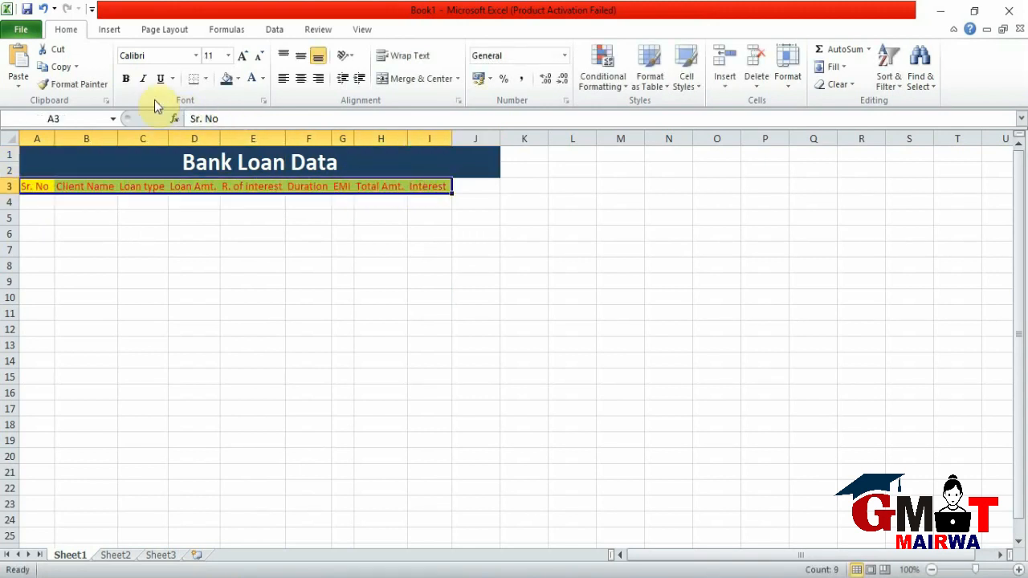
click(126, 80)
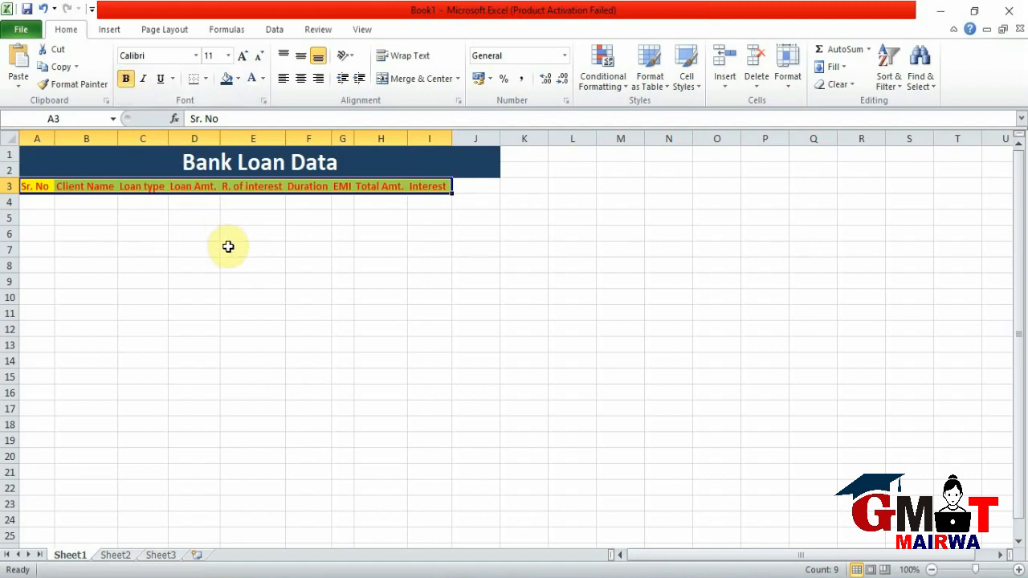
click(183, 201)
- Number the Sr. No column by entering 1 and 2 in A4:A5 and filling the series down to 7 in A10
click(35, 200)
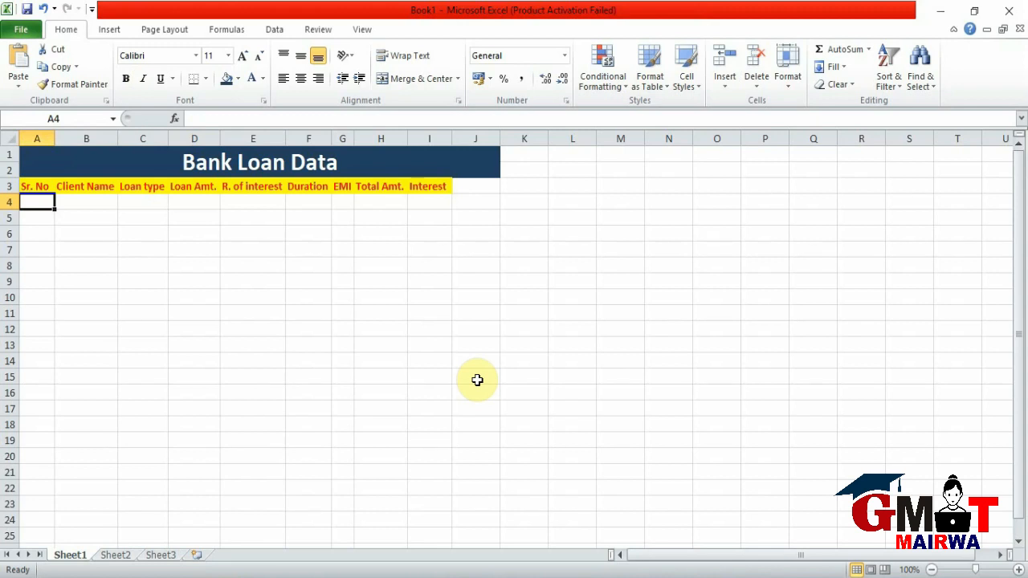
text(1)
key(Return)
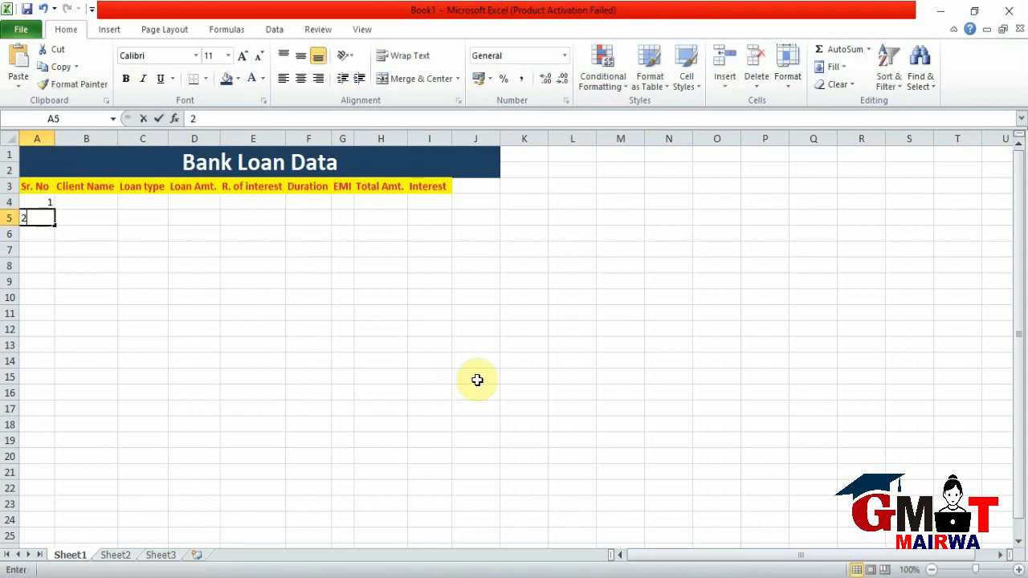
text(2)
key(Return)
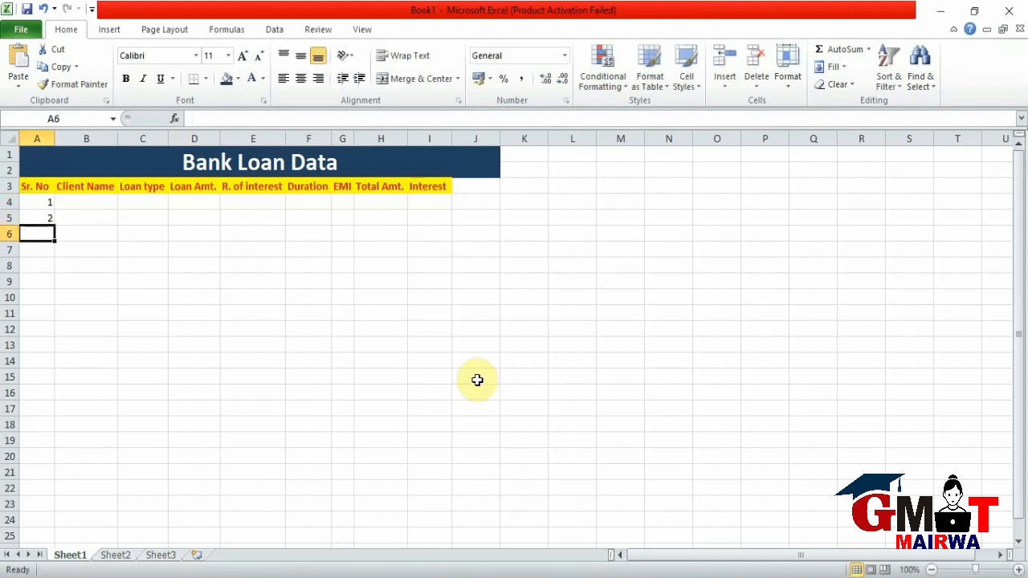
click(44, 199)
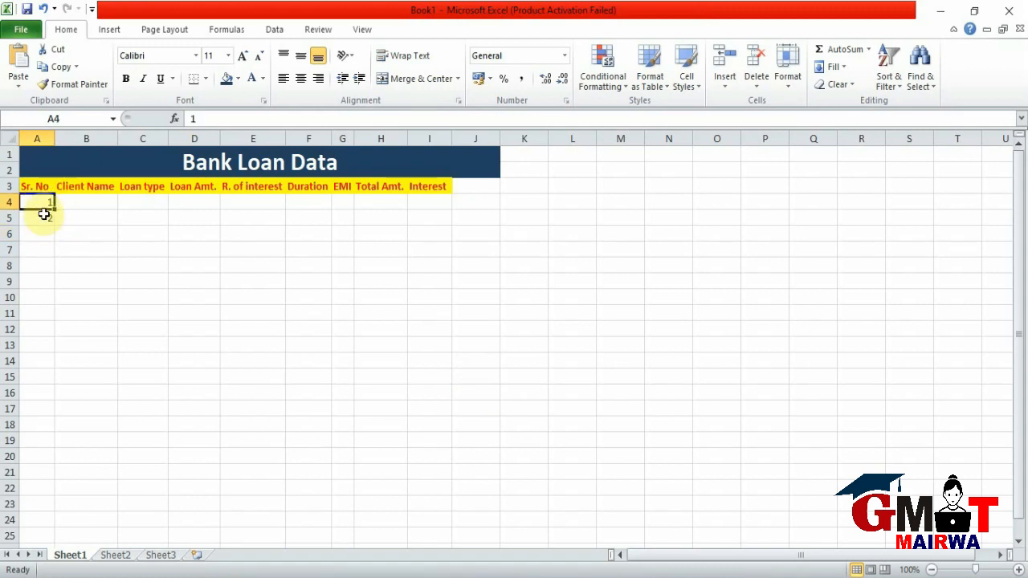
drag(39, 203, 54, 290)
drag(55, 297, 56, 298)
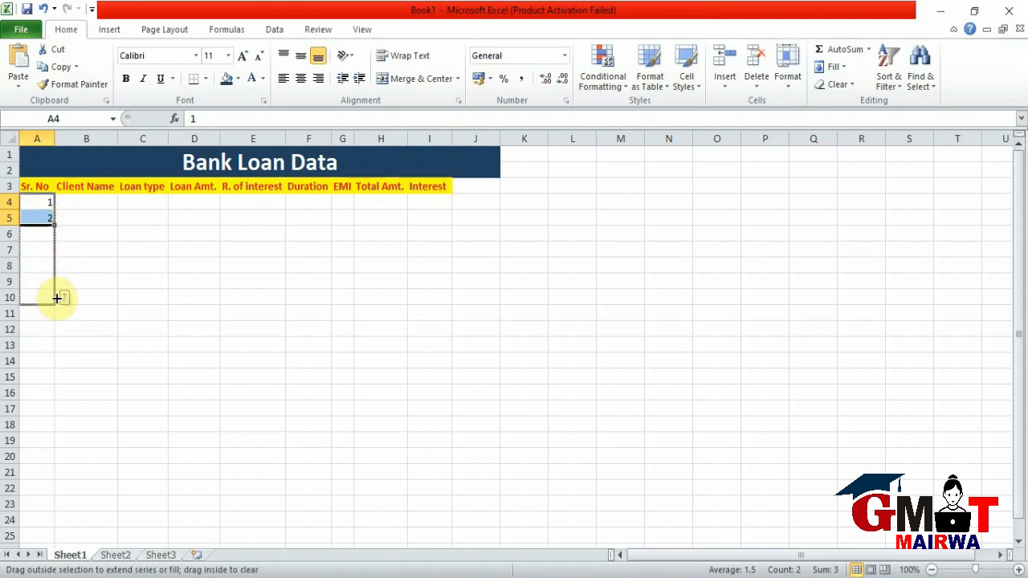
drag(56, 298, 57, 298)
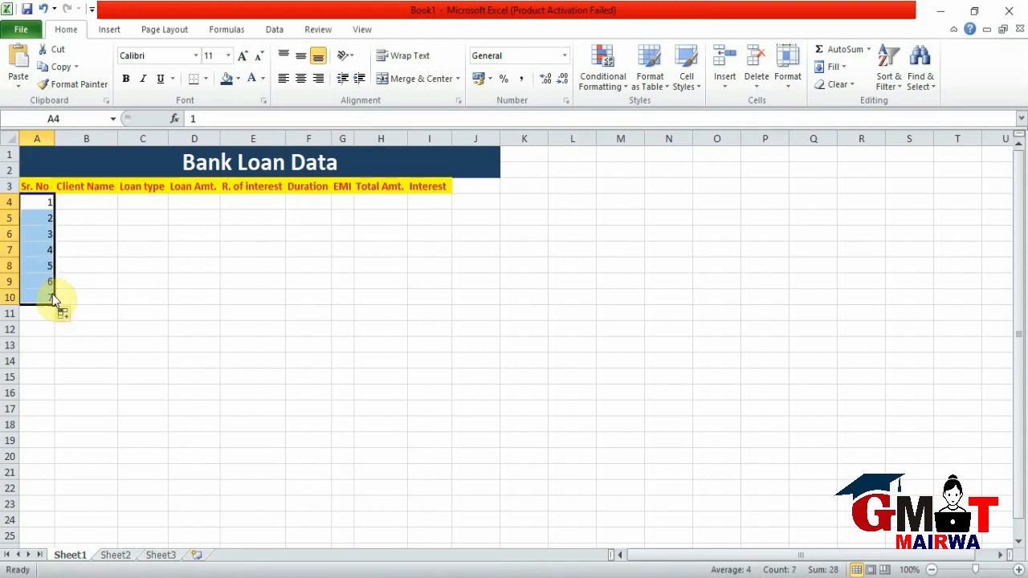
- Enter the seven clients' first names in the Client Name column, cells B4:B10
click(76, 202)
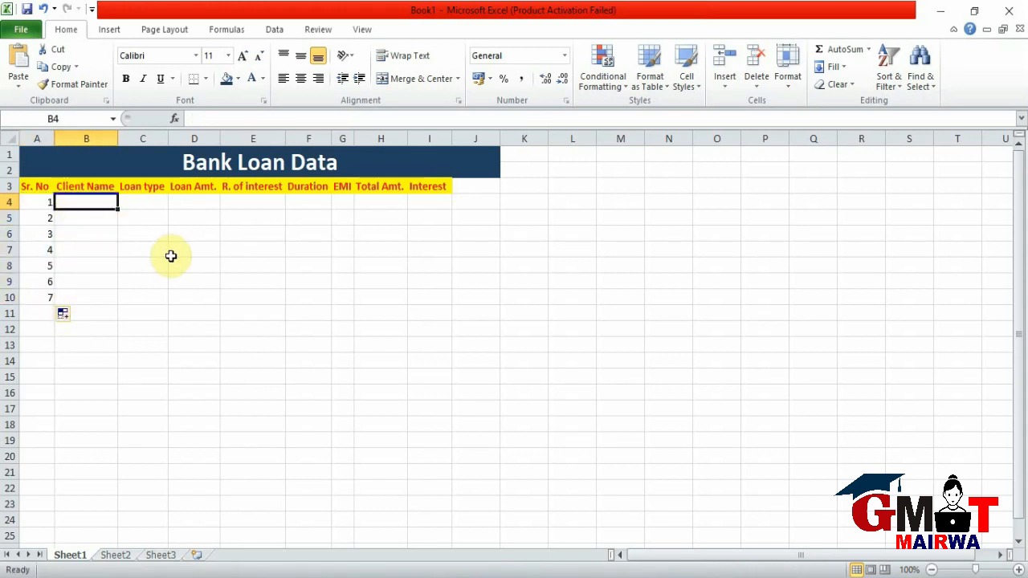
text(Rah)
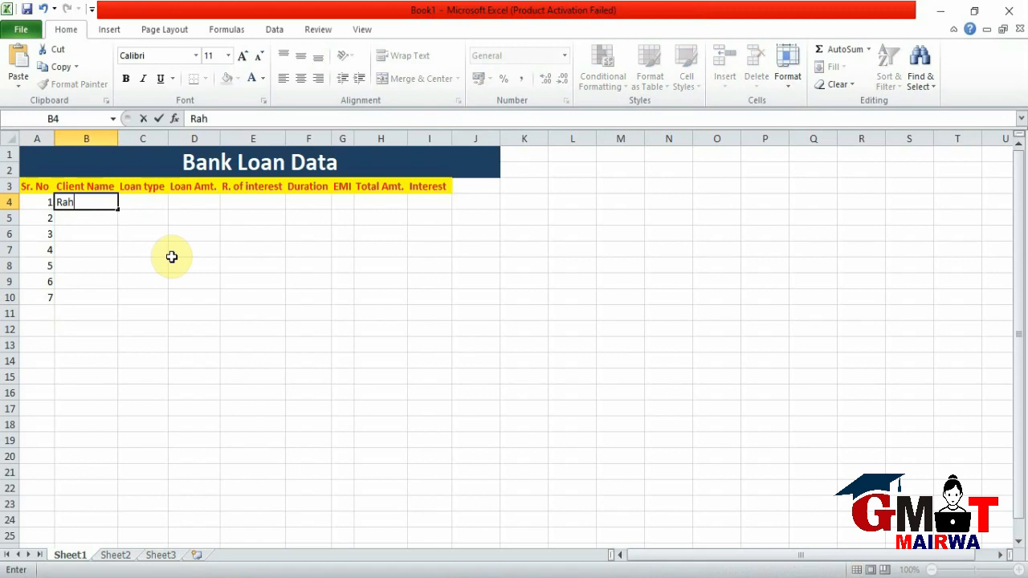
text(utl)
key(Return)
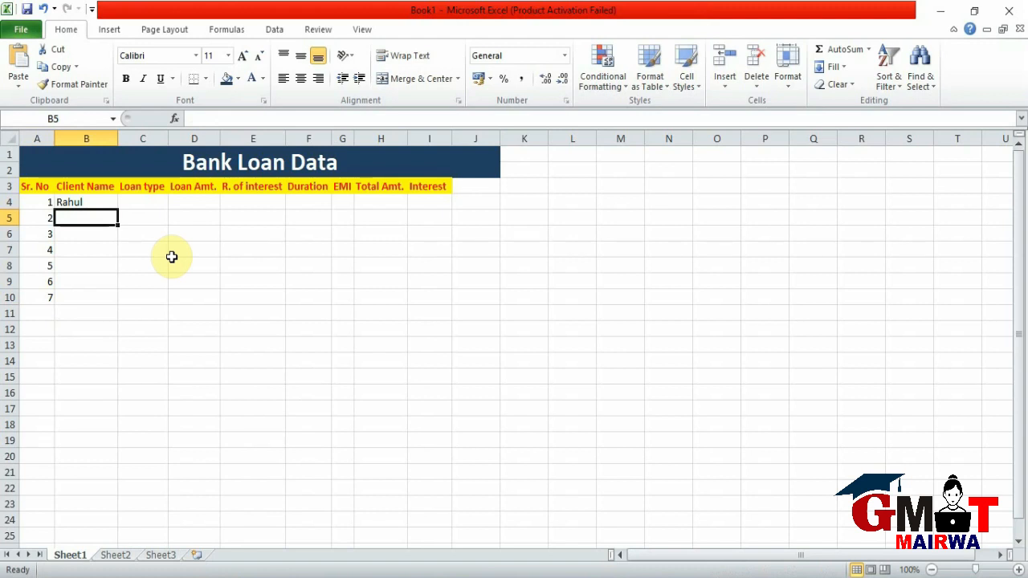
text(Ram)
key(Return)
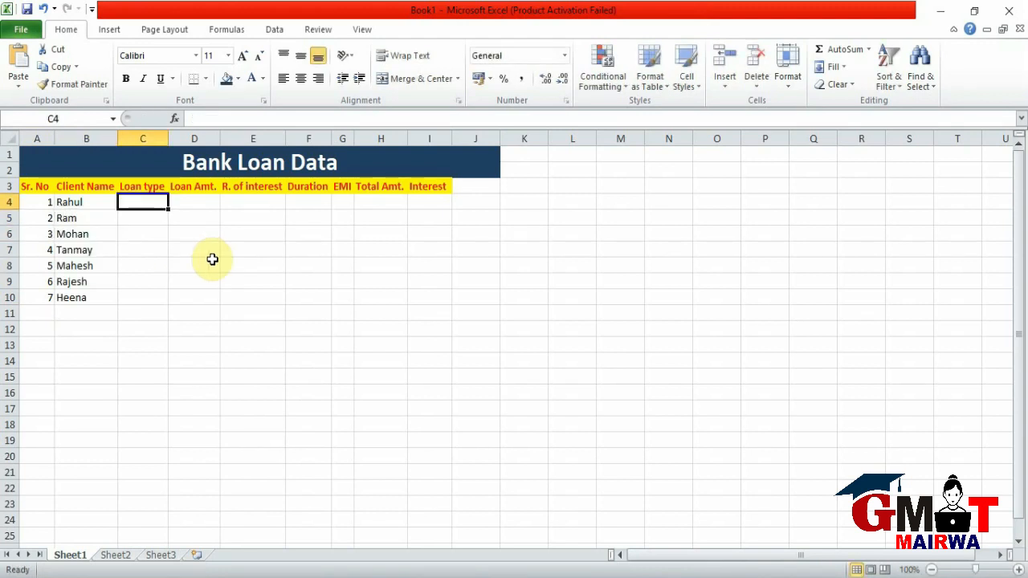
- Enter the loan types Home, Car, Personal, Car, Home, Personal and Personal in C4:C10
text(Home)
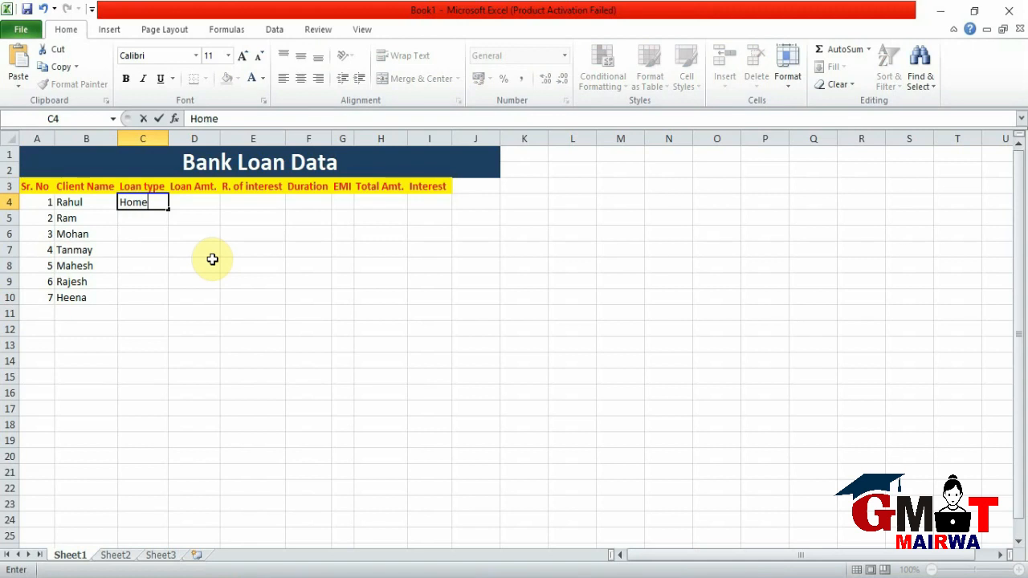
key(Return)
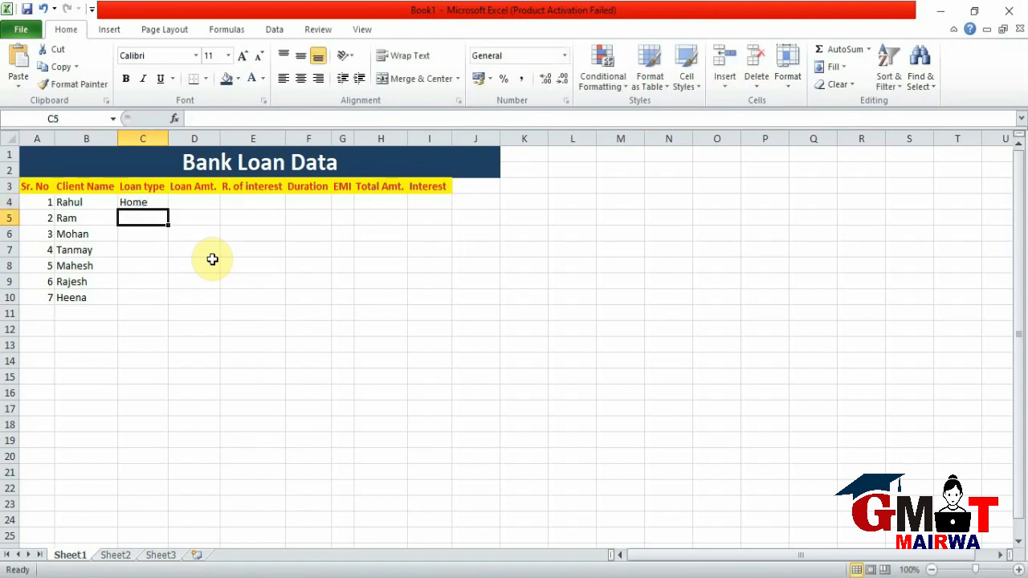
text(Car)
key(Return)
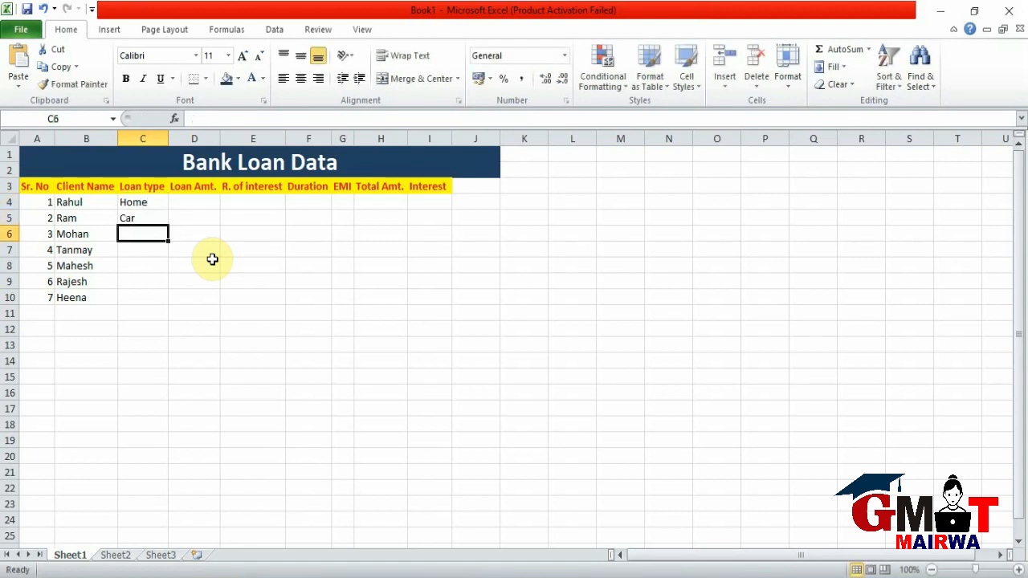
text(Per)
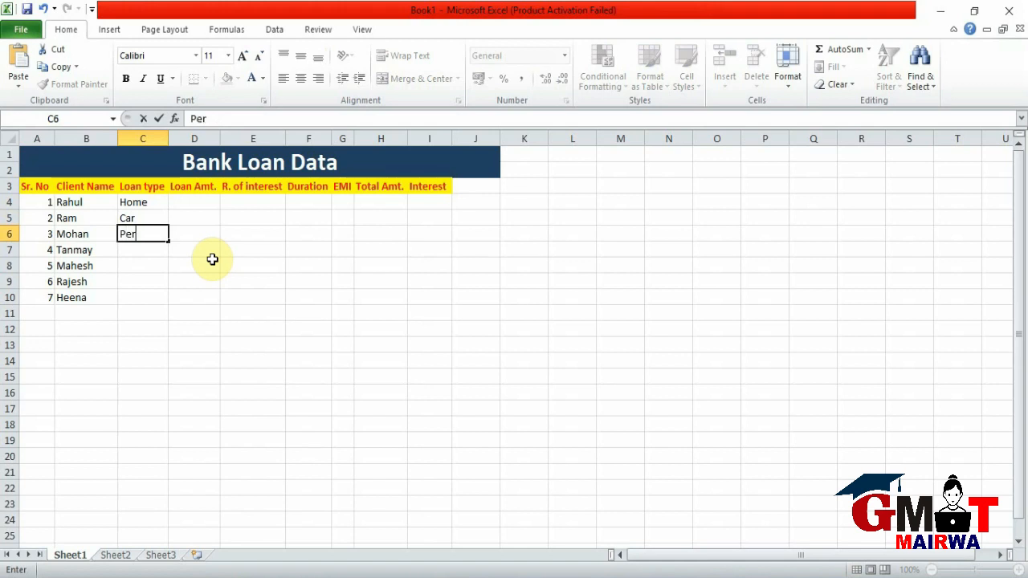
text(sonal)
key(Return)
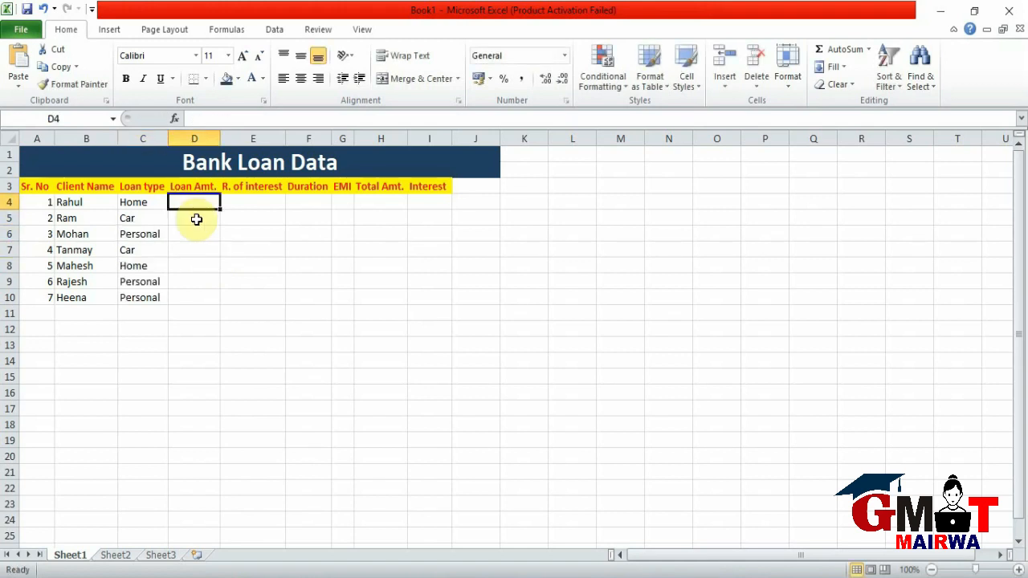
- Enter the loan amounts 200000, 1500000, 500000, 800000, 600000, 800000 and 200000 in D4:D10
text(20)
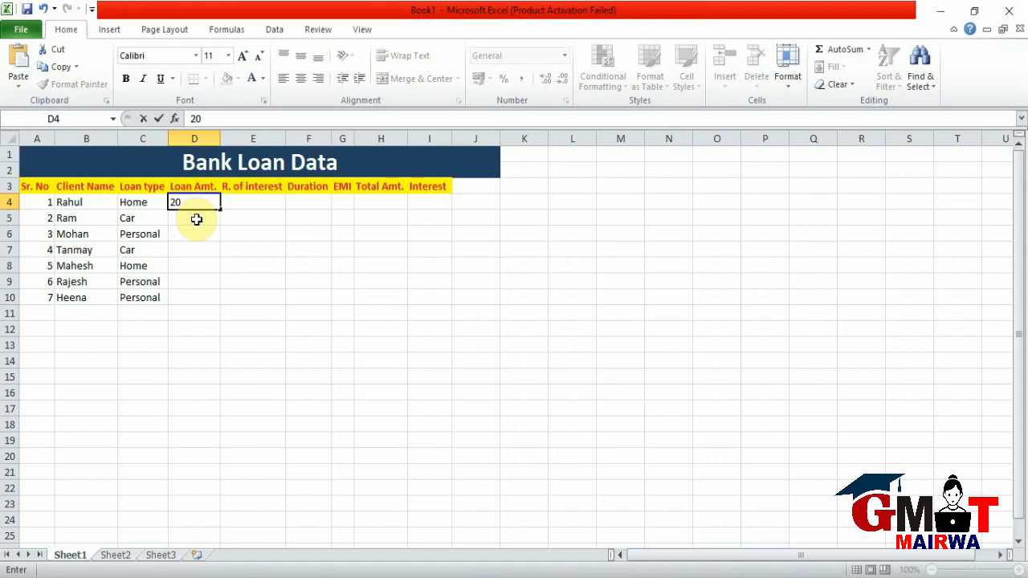
text(0000)
click(196, 219)
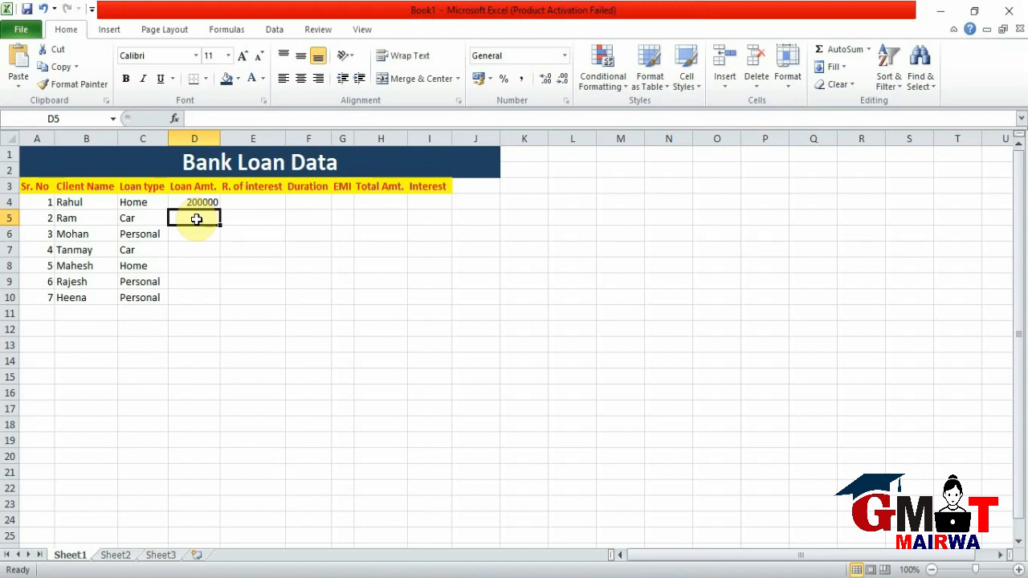
text(15)
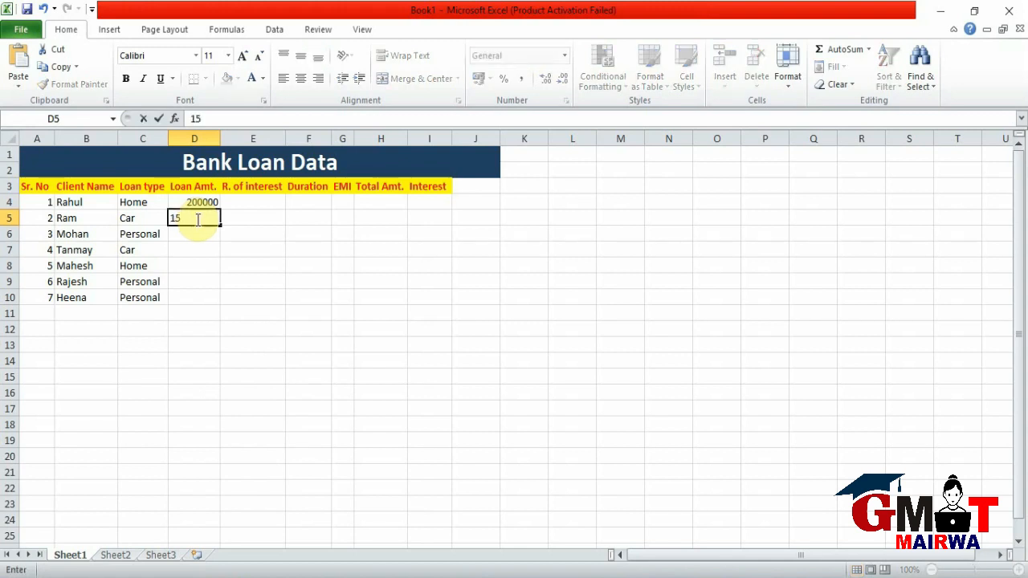
text(00000)
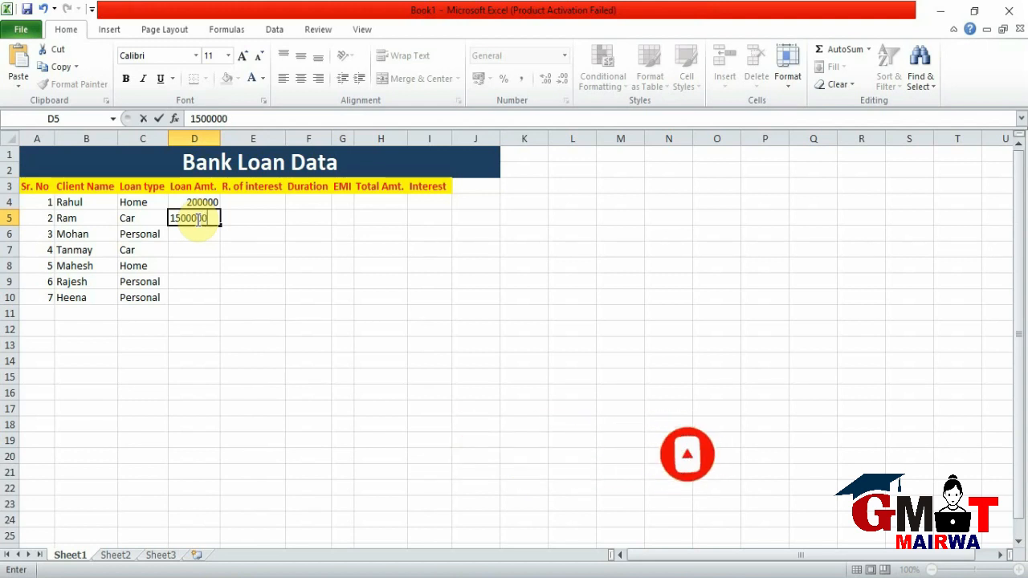
key(Return)
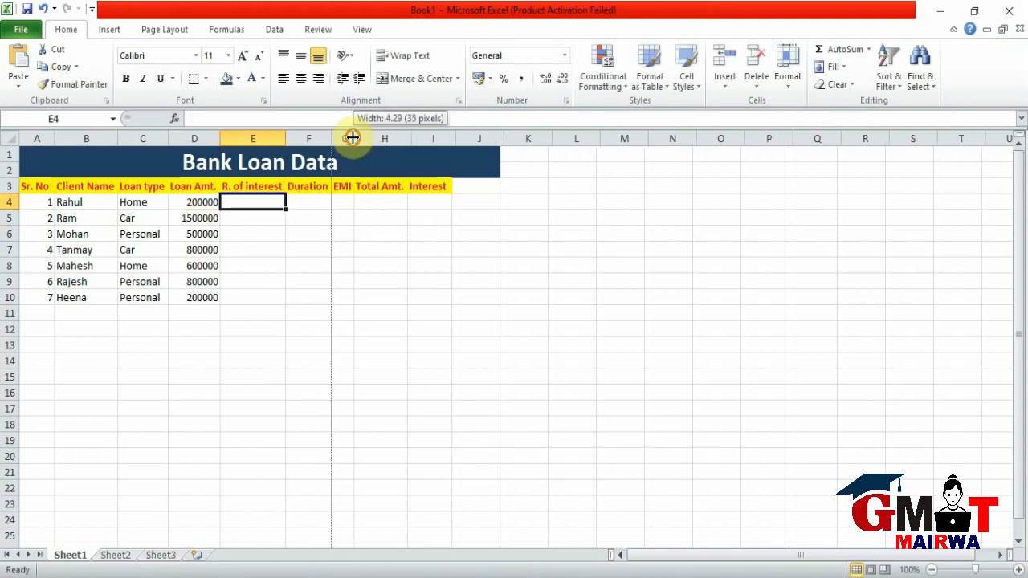
- Widen the EMI, Interest and Total Amt. columns (G, I and H)
drag(351, 138, 384, 144)
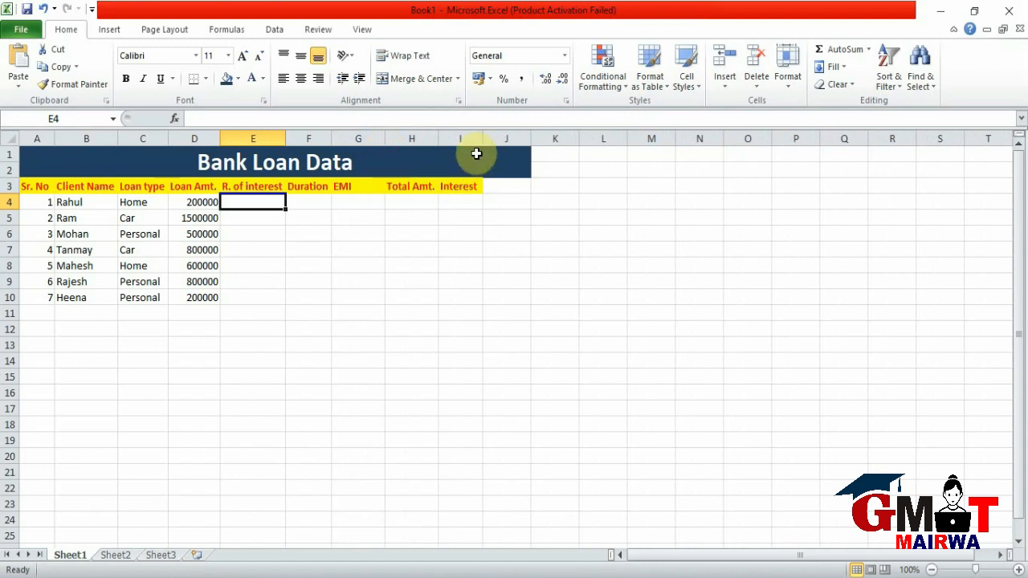
drag(478, 138, 507, 144)
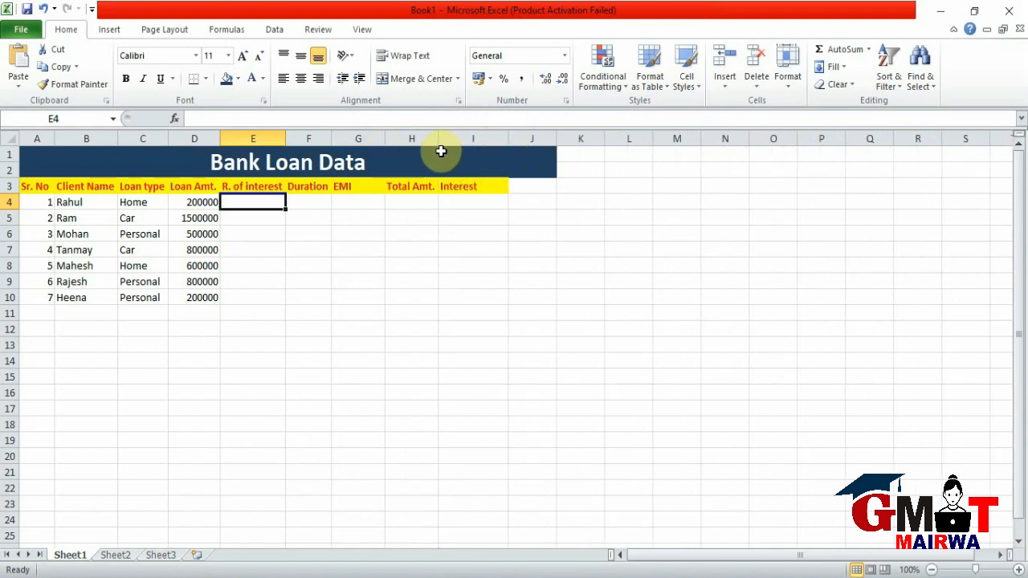
drag(437, 134, 450, 138)
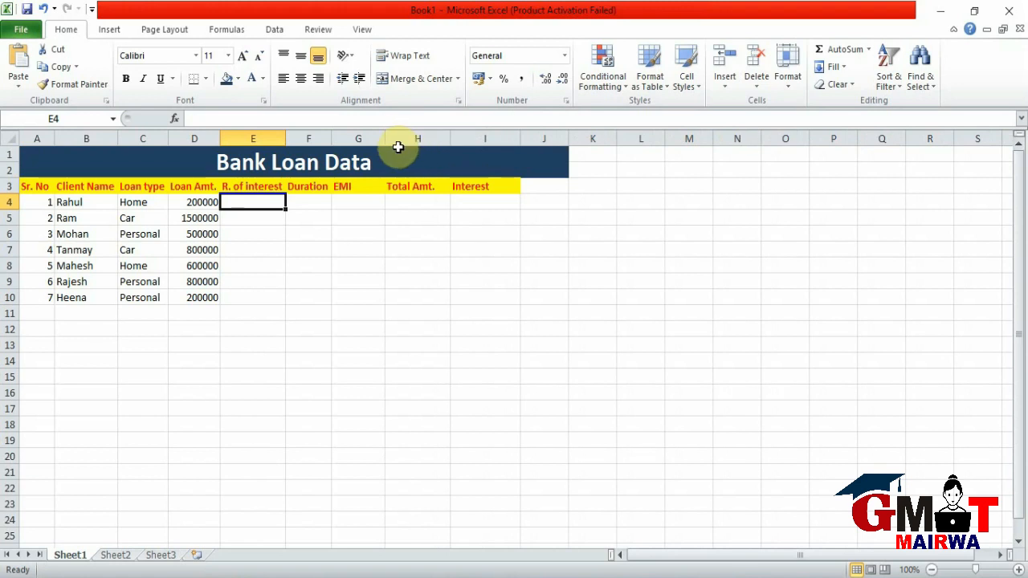
- Widen the Duration, R. of interest and EMI columns (F, E and G)
drag(332, 137, 352, 138)
drag(285, 135, 300, 139)
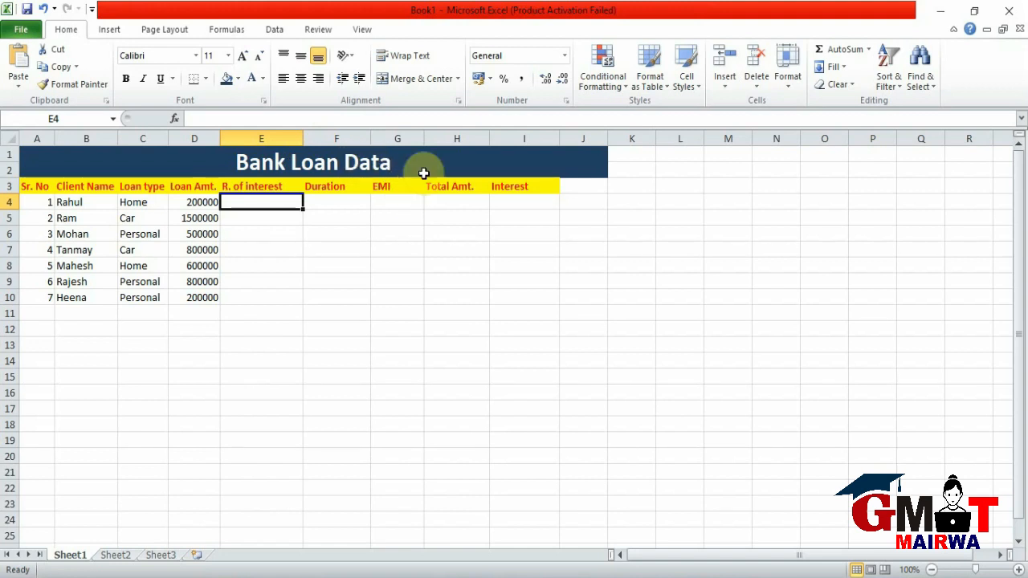
drag(426, 140, 437, 140)
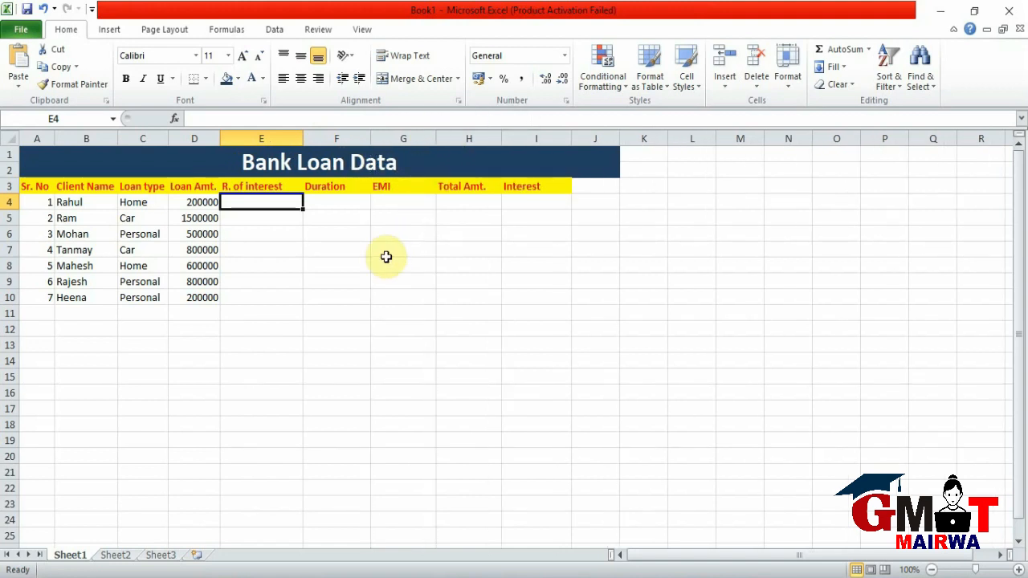
- Enter the interest rates 10%, 5%, 12%, 15%, 10%, 12% and 10% in E4:E10
click(334, 297)
click(252, 199)
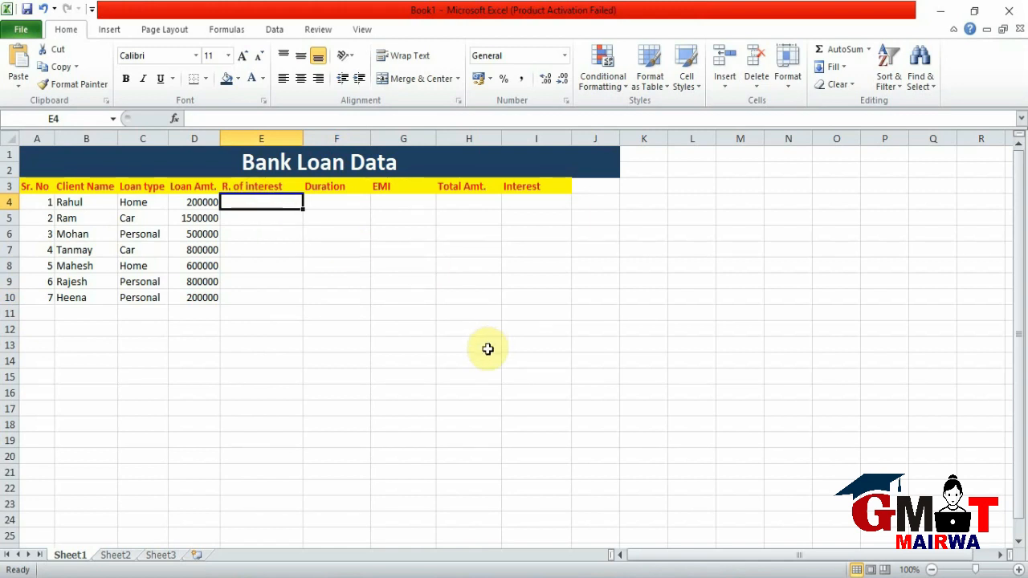
text(10)
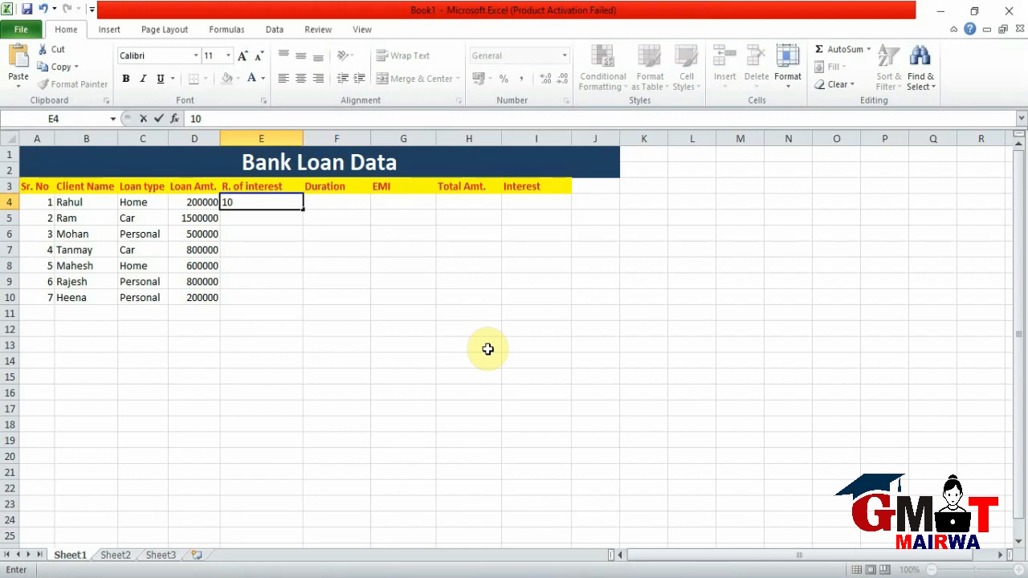
text(%)
key(Return)
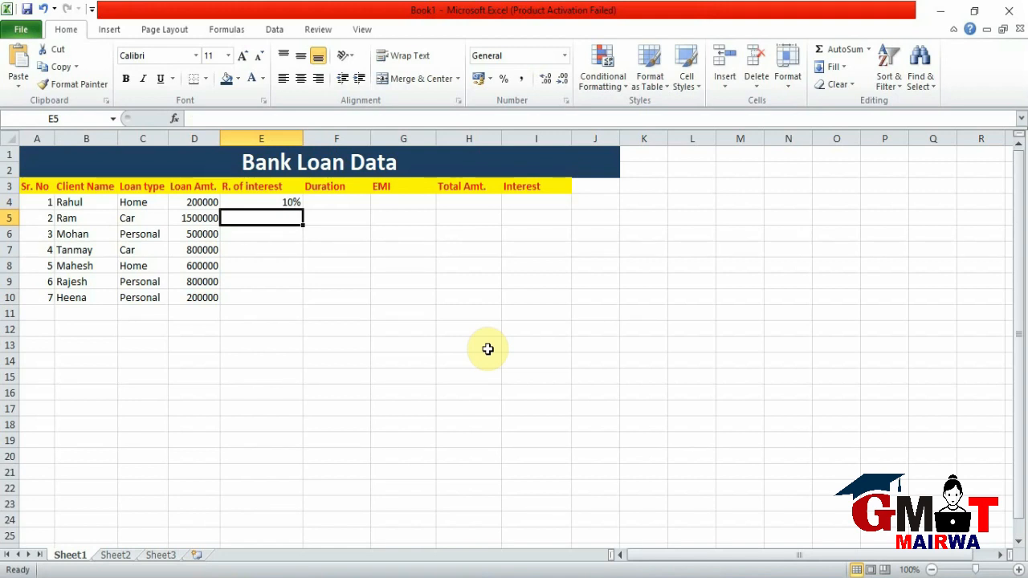
text(5%)
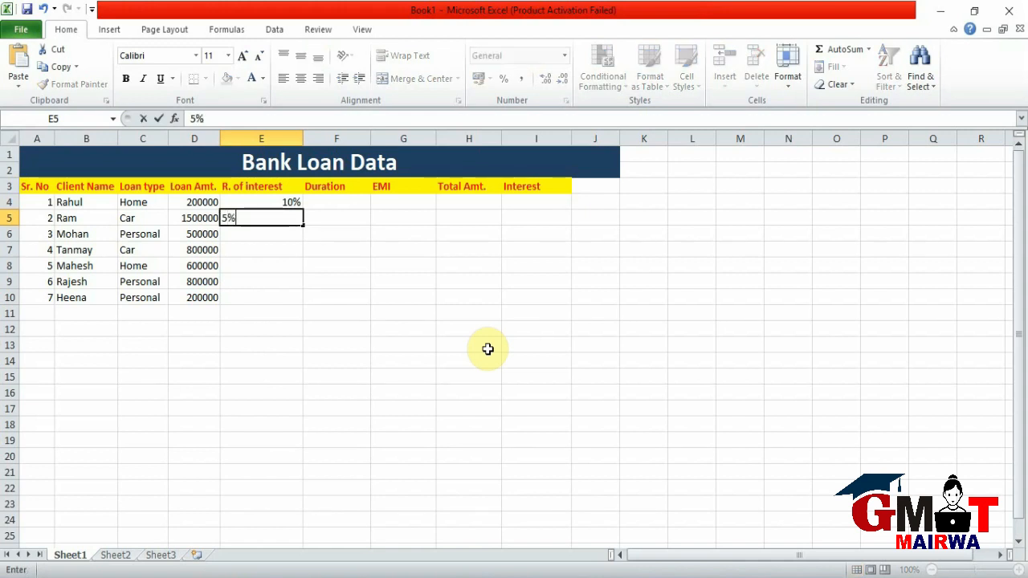
key(Return)
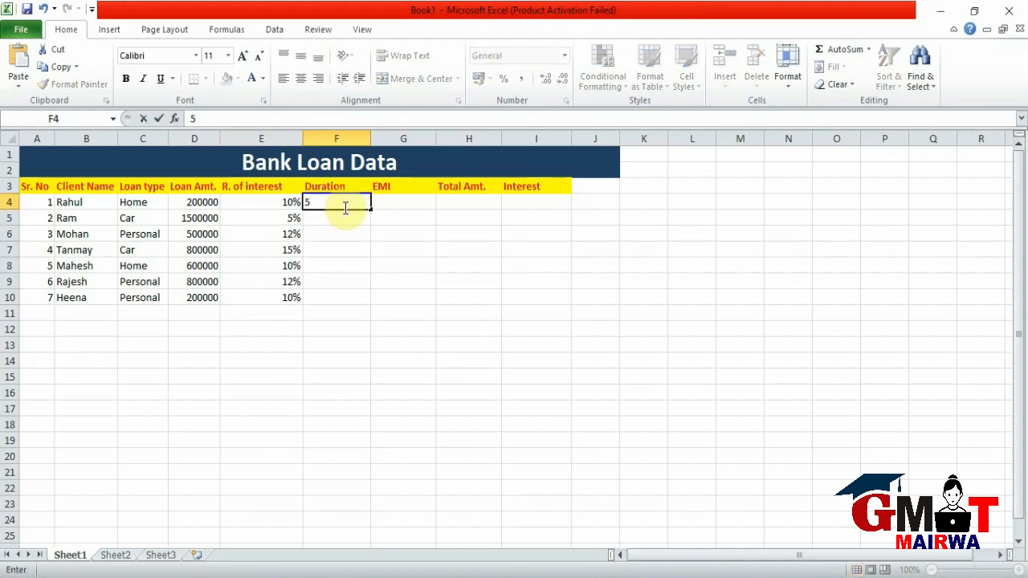
- Enter the loan durations 5, 3, 2, 2, 5, 6 and 1 in F4:F10
key(Return)
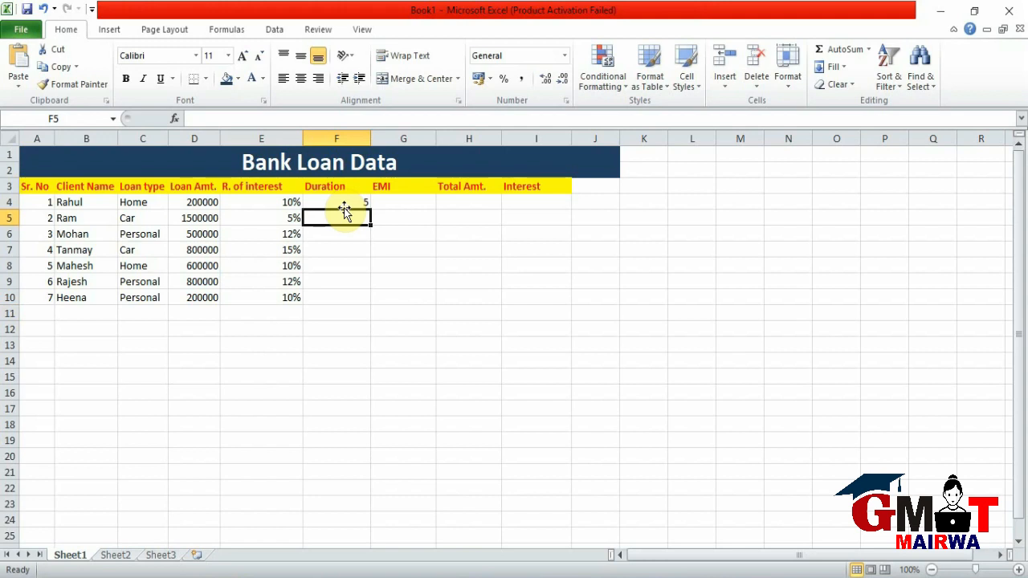
text(3)
key(Return)
text(2)
key(Return)
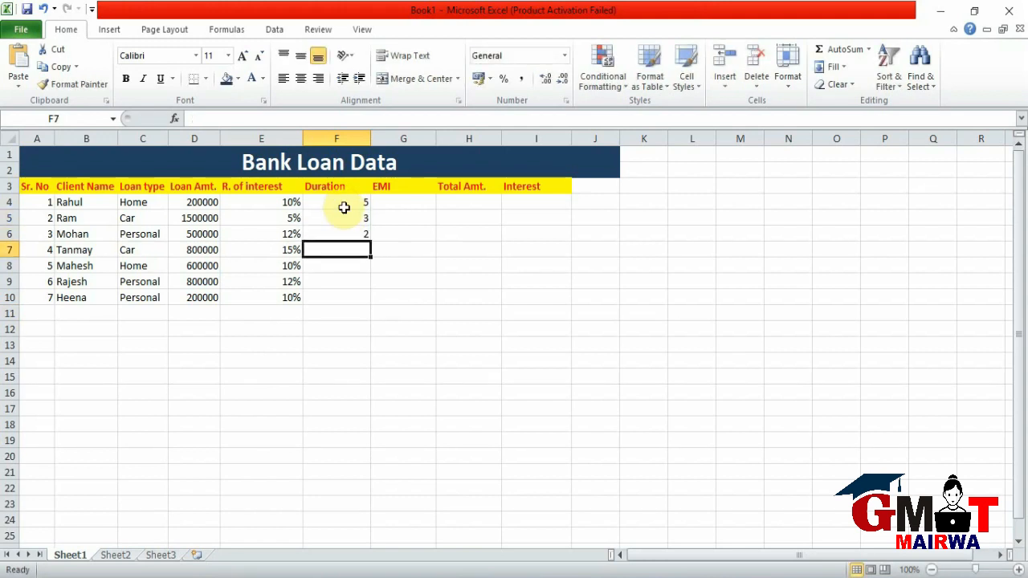
text(2)
key(Return)
text(5)
key(Return)
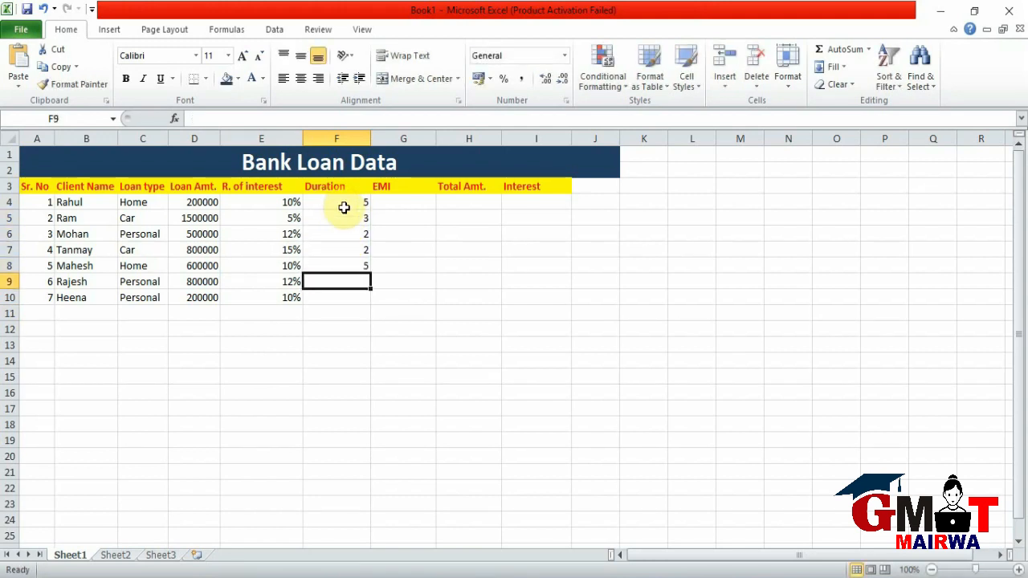
text(6)
key(Return)
text(1)
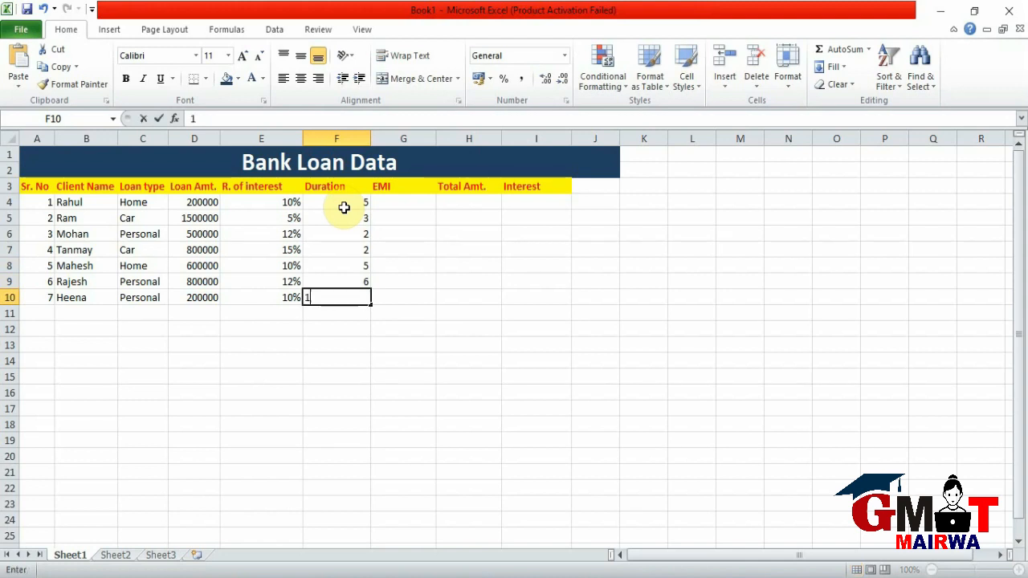
key(Return)
- Calculate the EMI in G4 with =-PMT(E4/12,F4*12,D4) and fill the formula down to G10
click(404, 200)
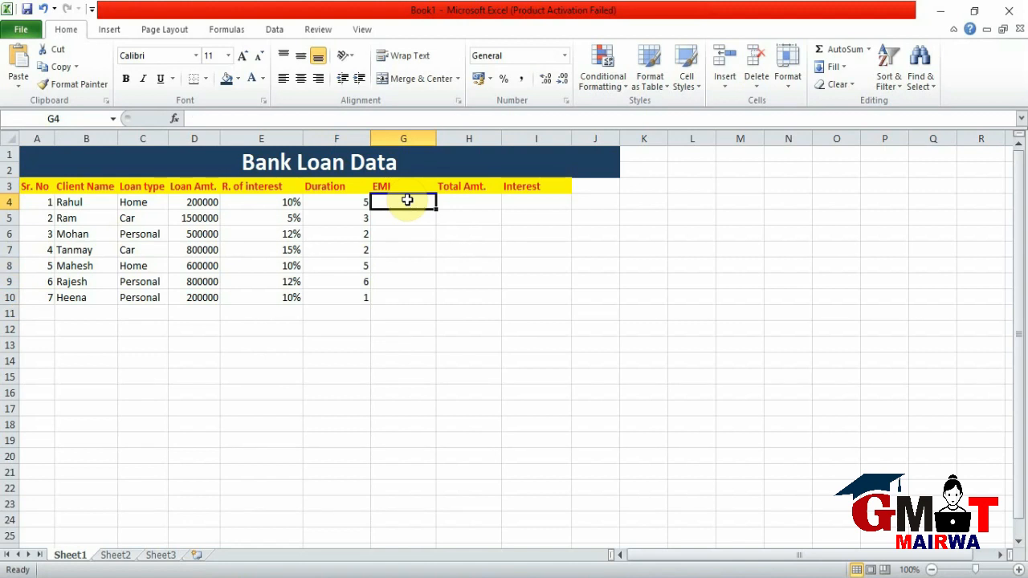
text(=)
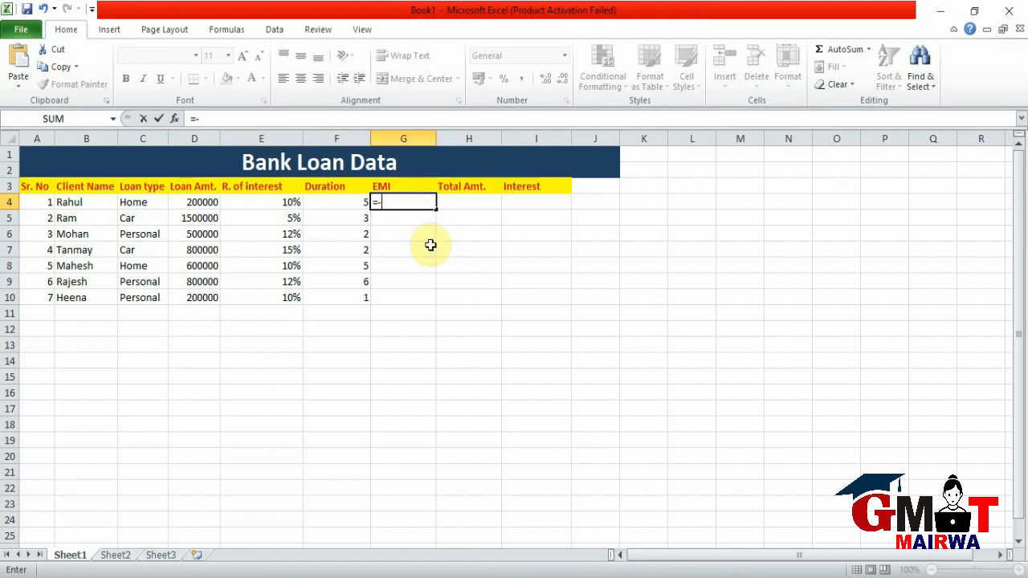
text(-pmt)
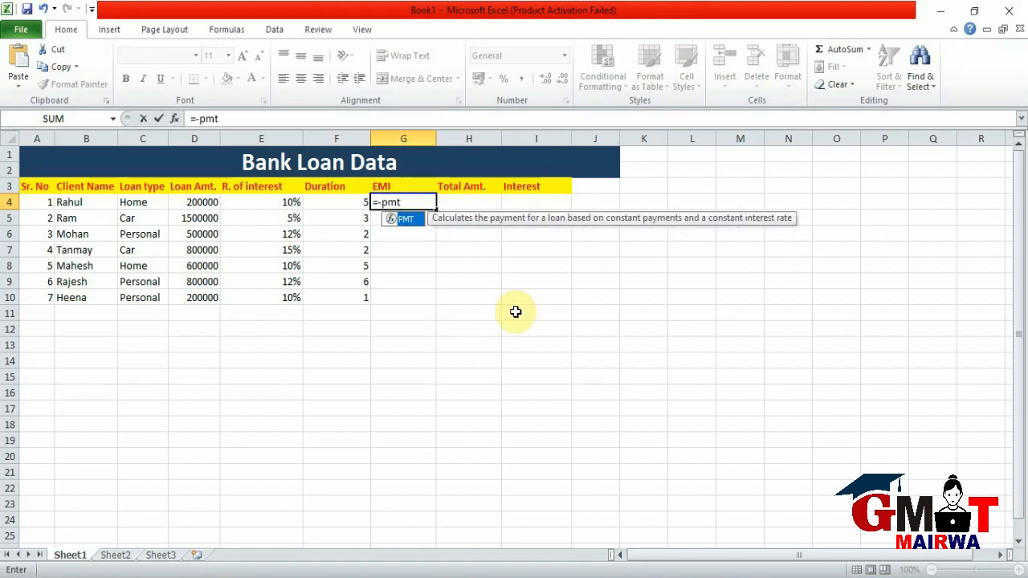
text(()
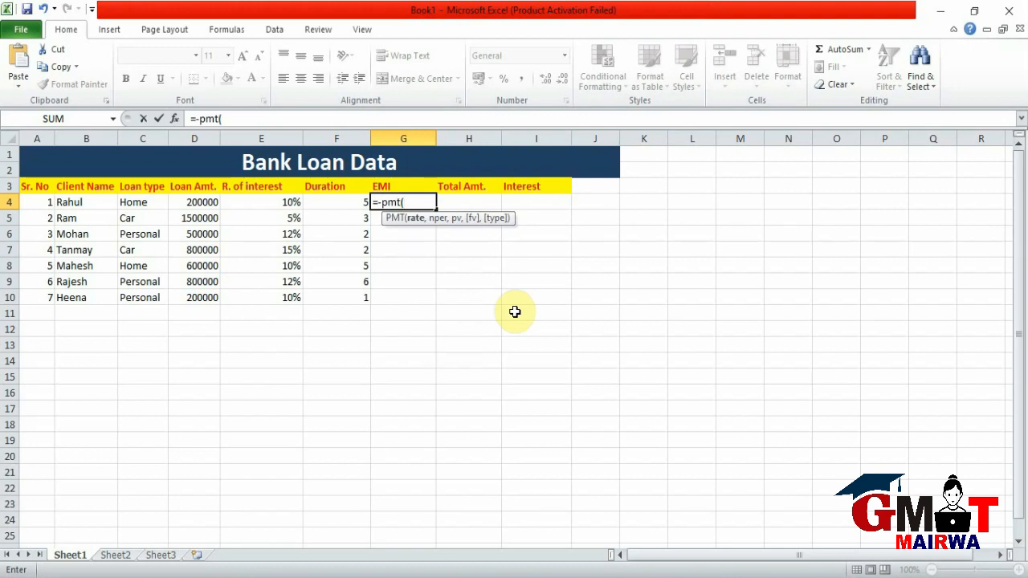
click(270, 201)
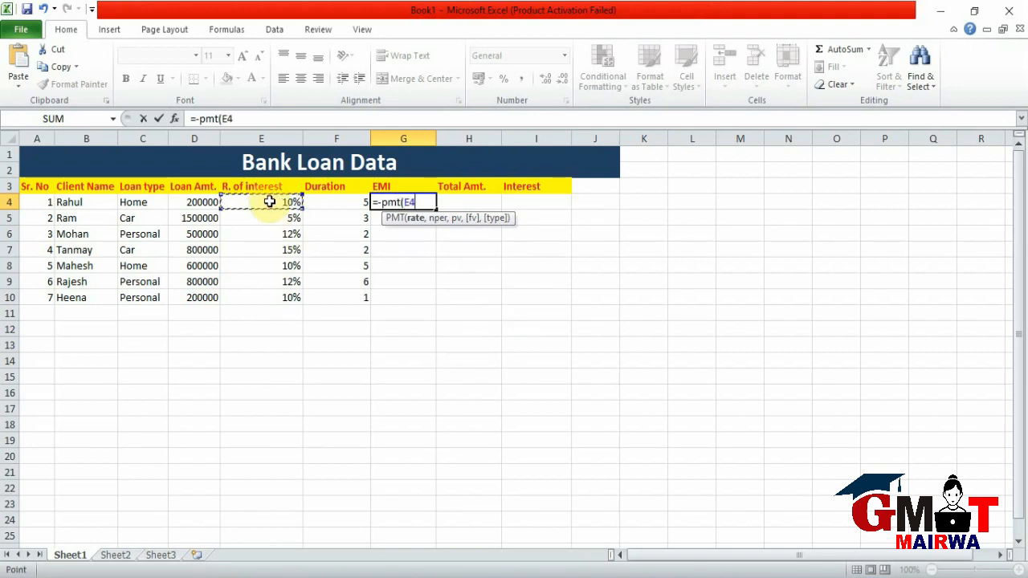
text(/12)
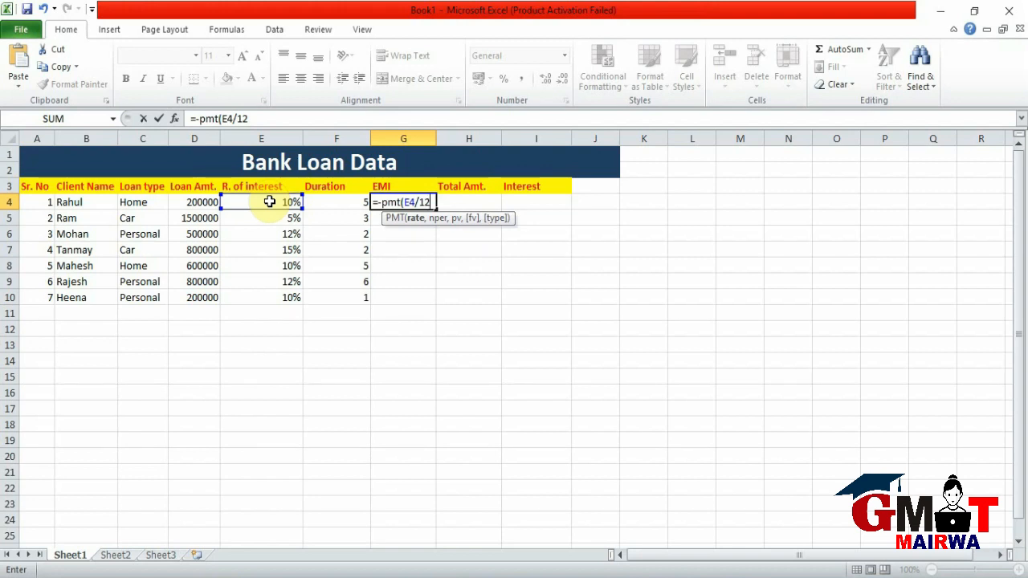
text(,)
click(330, 201)
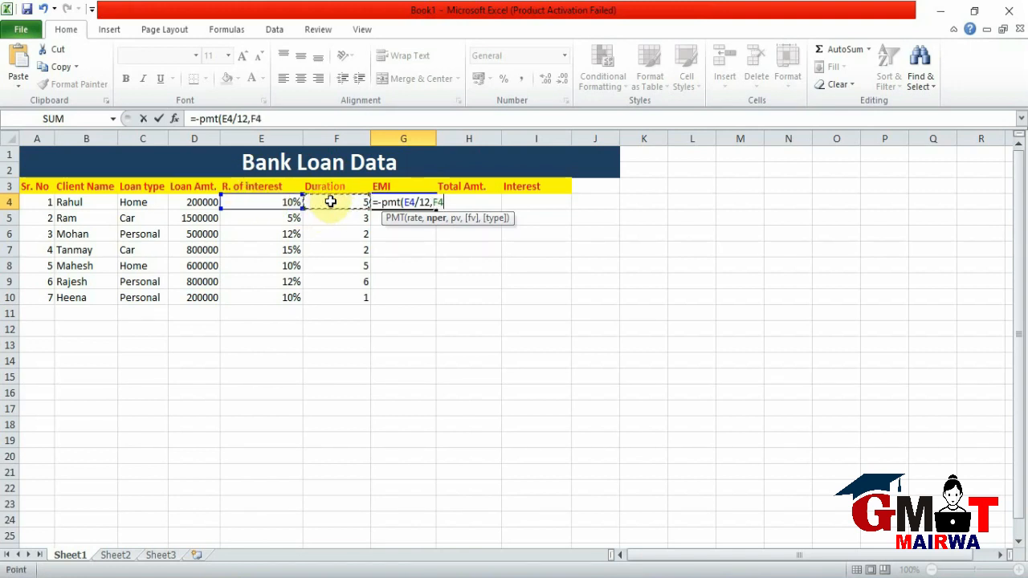
text(*12)
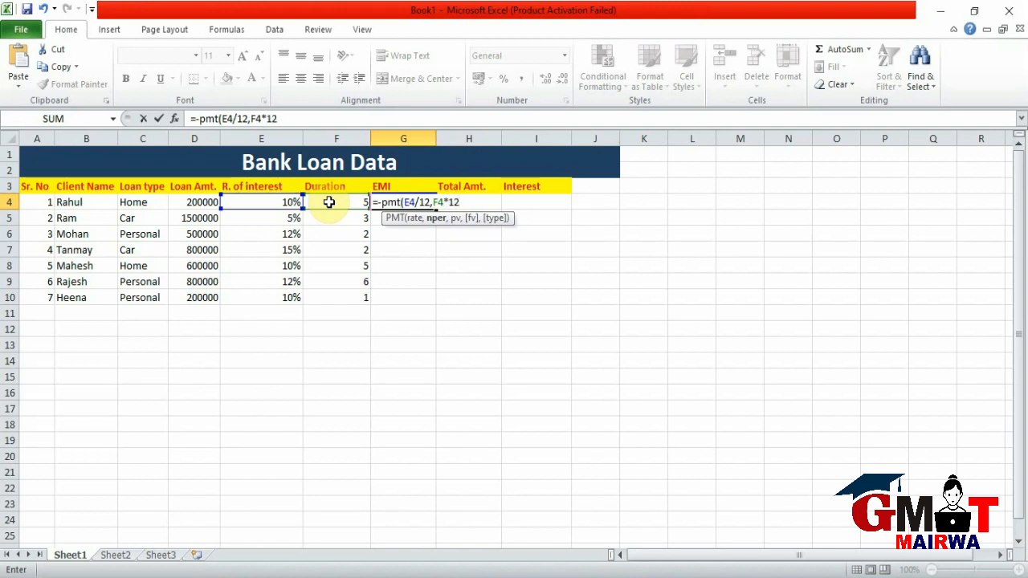
text(,)
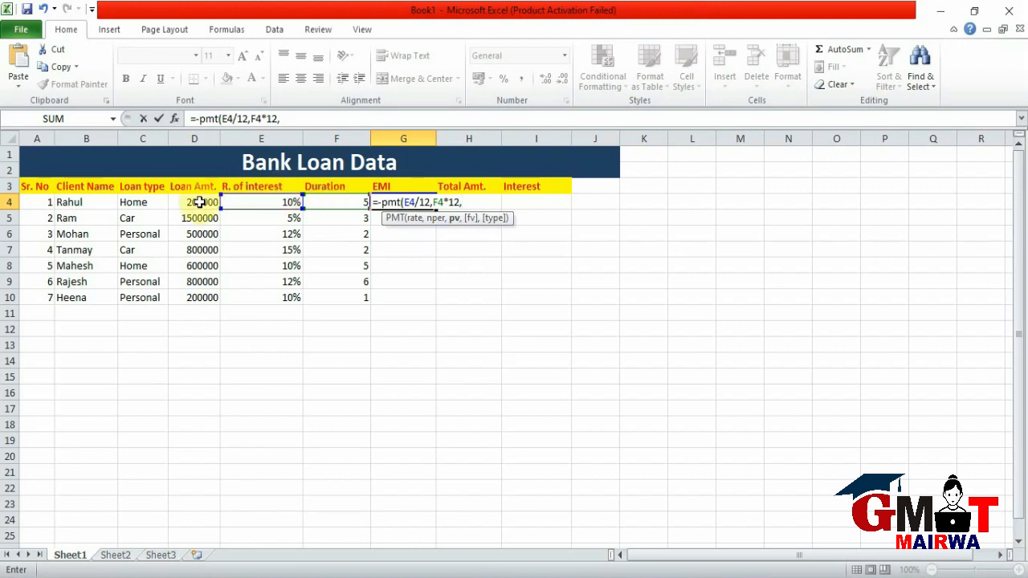
click(200, 202)
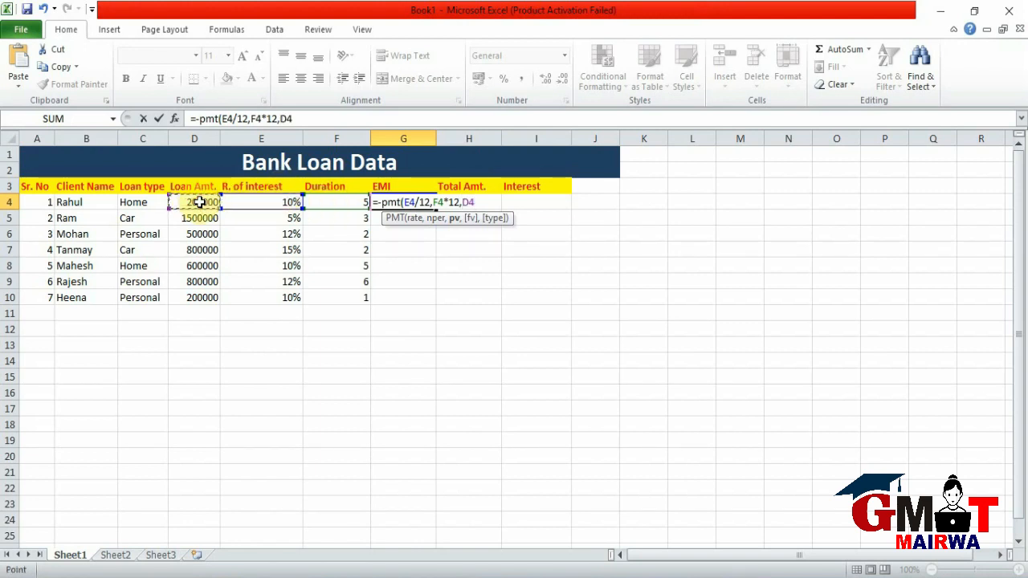
text())
key(Return)
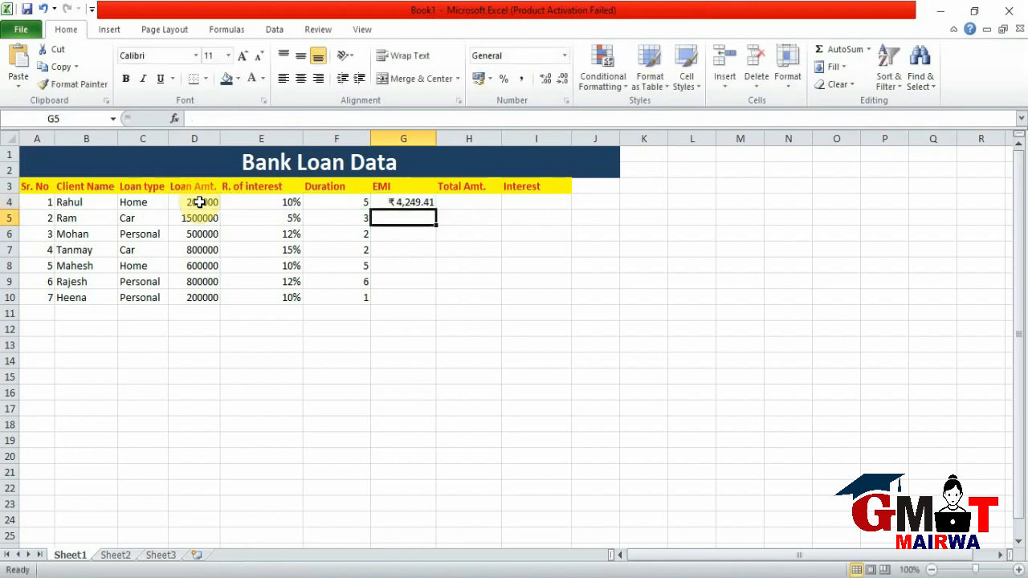
click(402, 203)
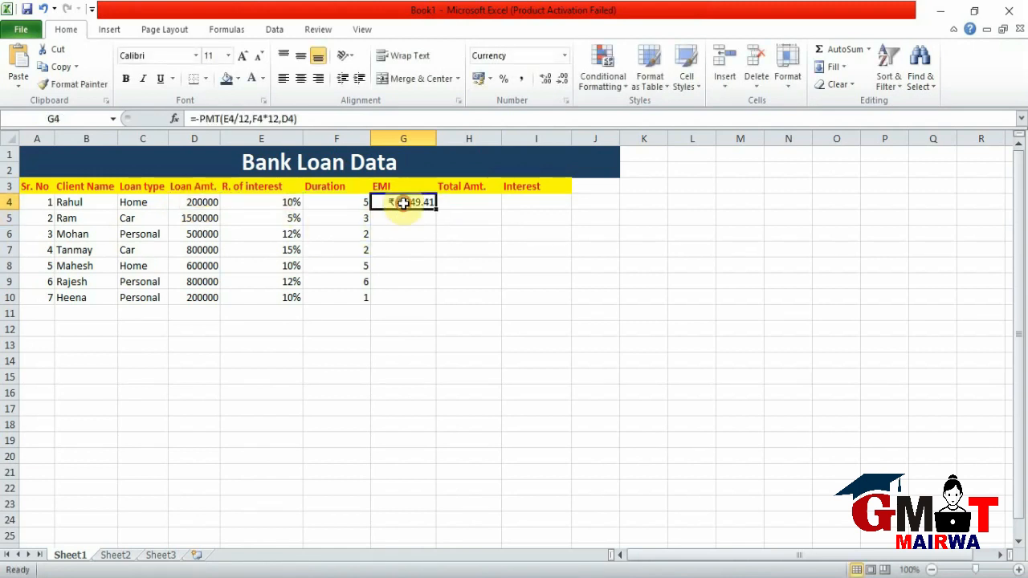
drag(434, 208, 434, 299)
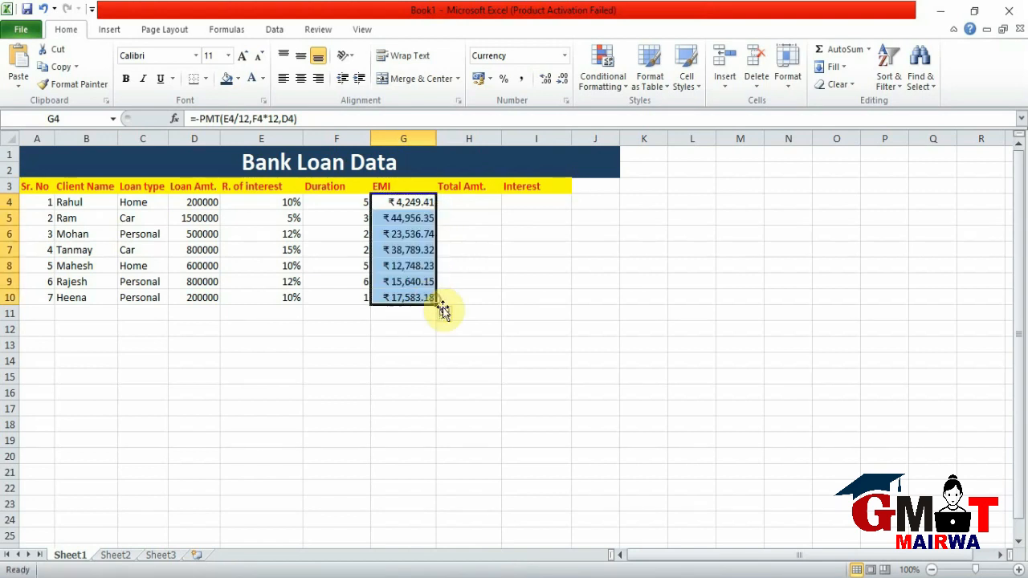
- Calculate the first client's total amount in H4 with the formula =G4*F4*12
click(470, 208)
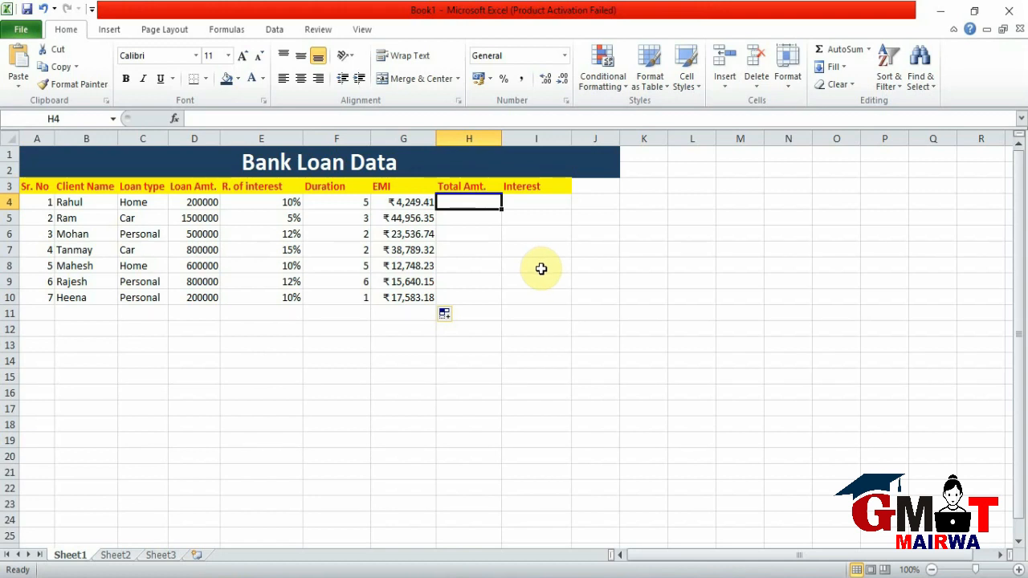
text(=)
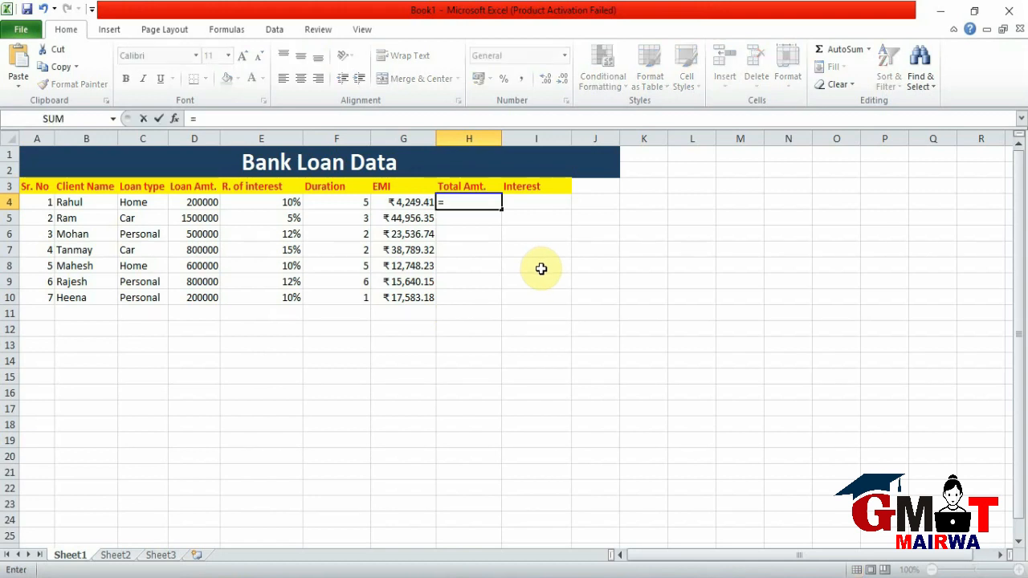
click(410, 202)
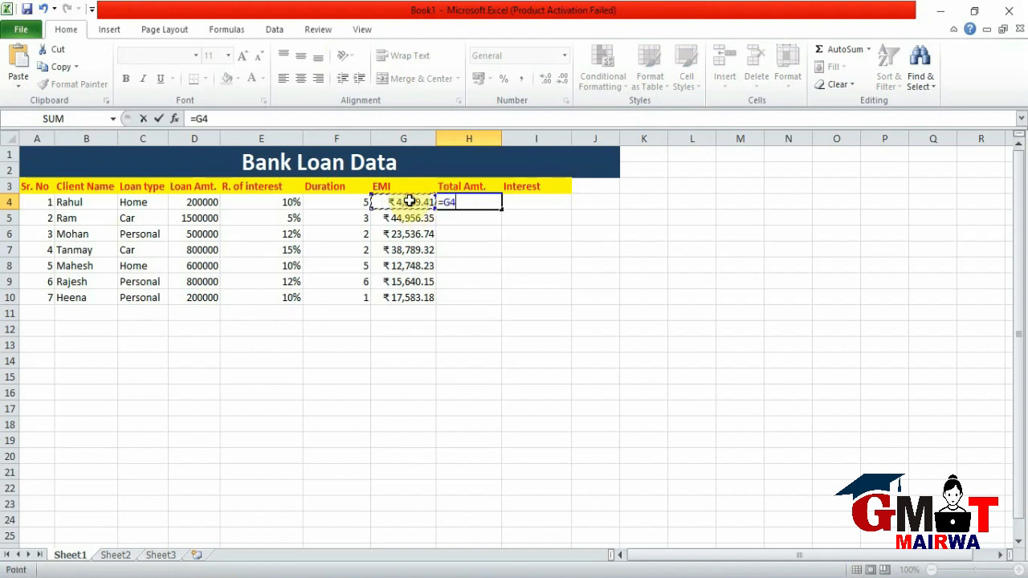
text(*)
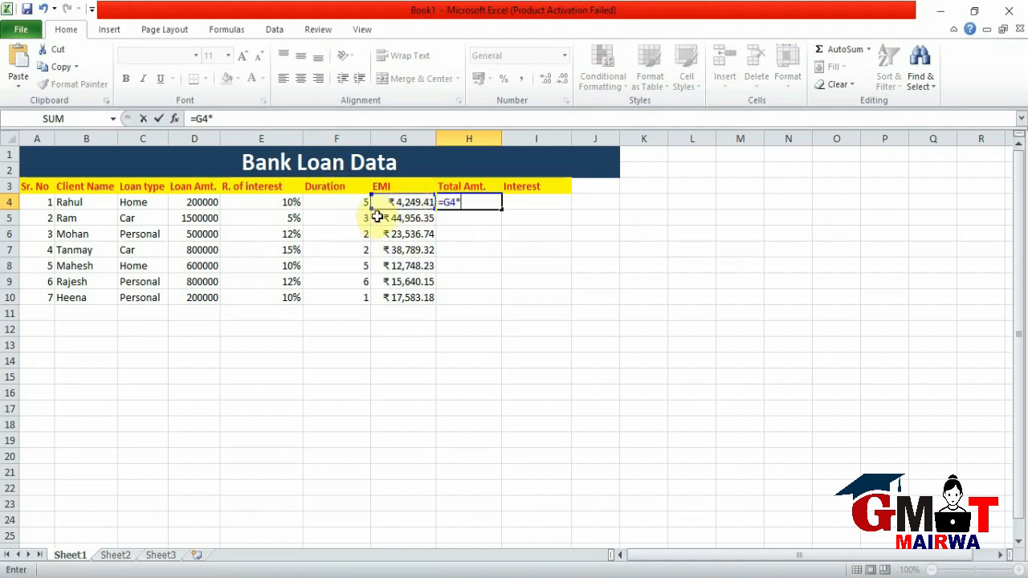
click(339, 200)
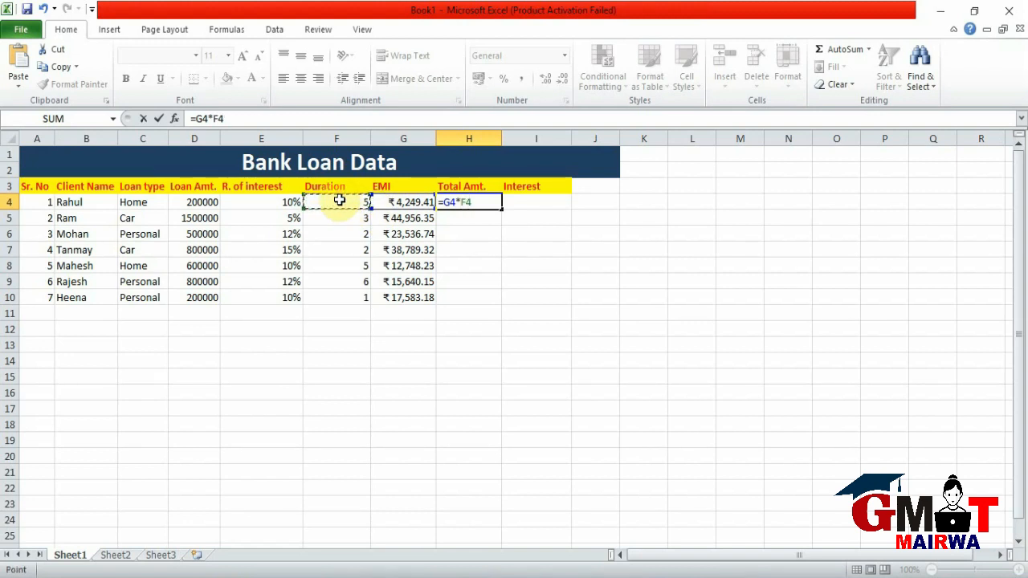
text(*12)
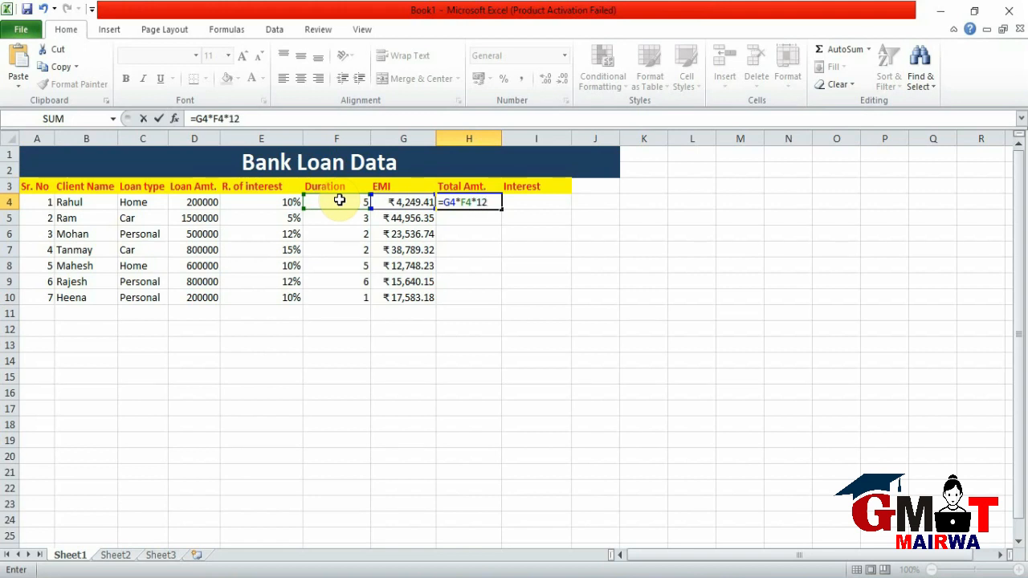
key(Return)
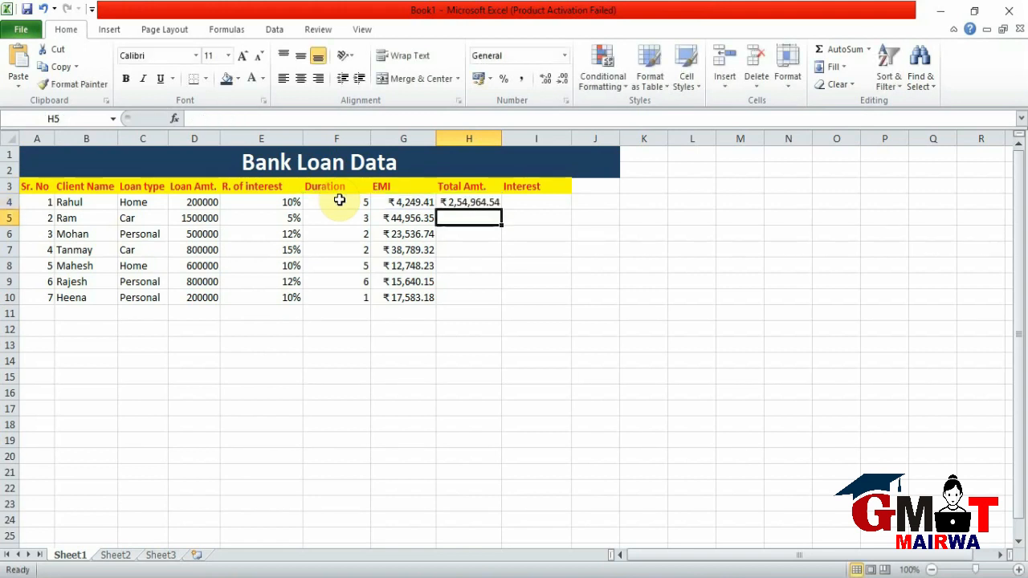
- Fill the total amount formula from H4 down to H10 for the remaining clients
click(468, 202)
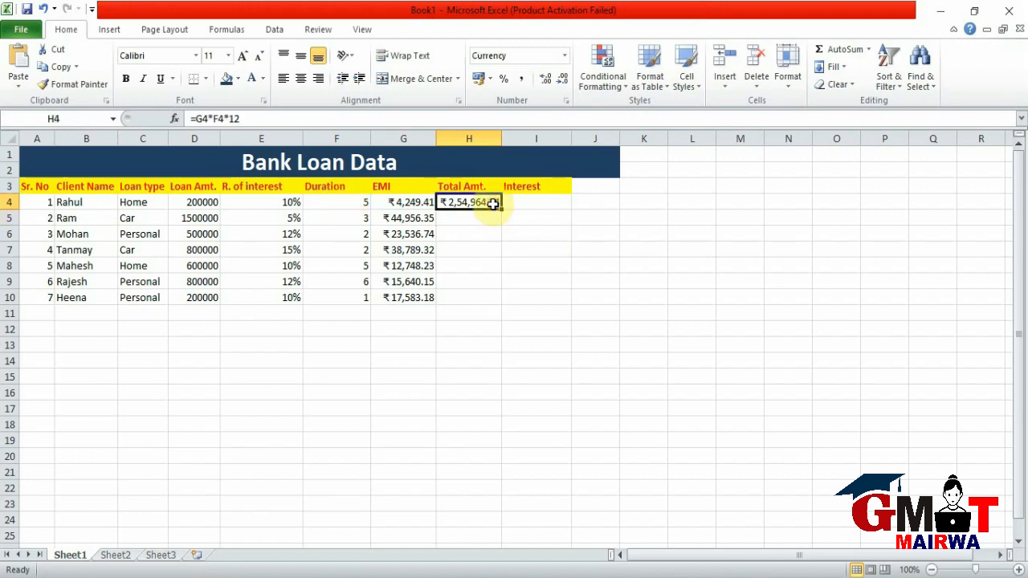
drag(500, 214, 498, 298)
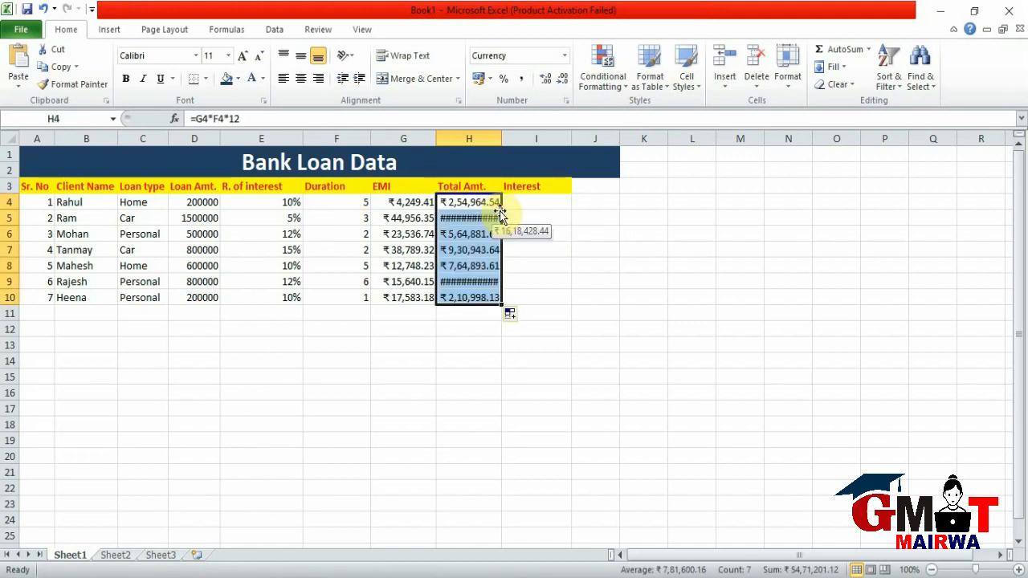
key(ctrl+z)
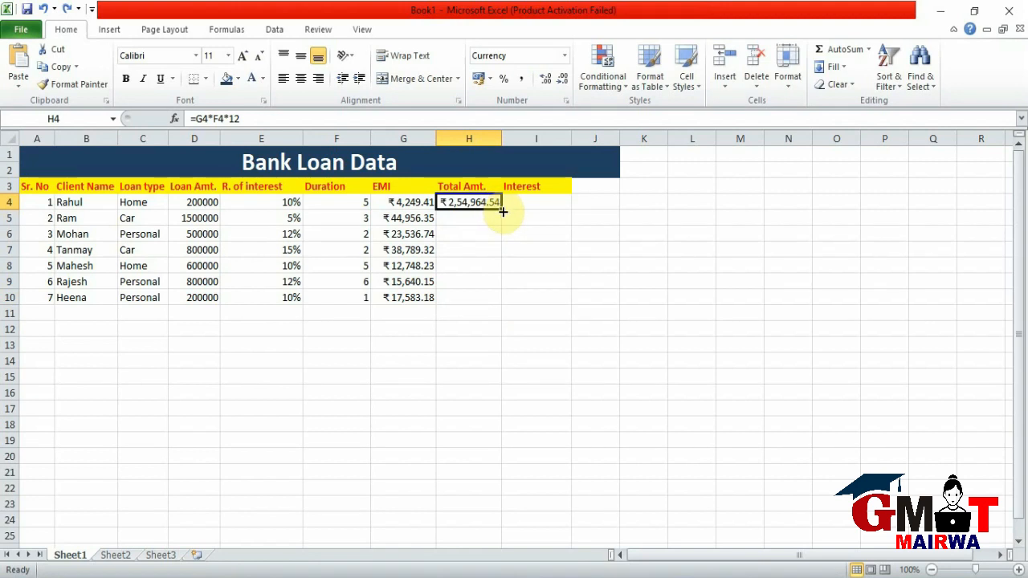
drag(502, 211, 493, 298)
double_click(494, 298)
click(524, 342)
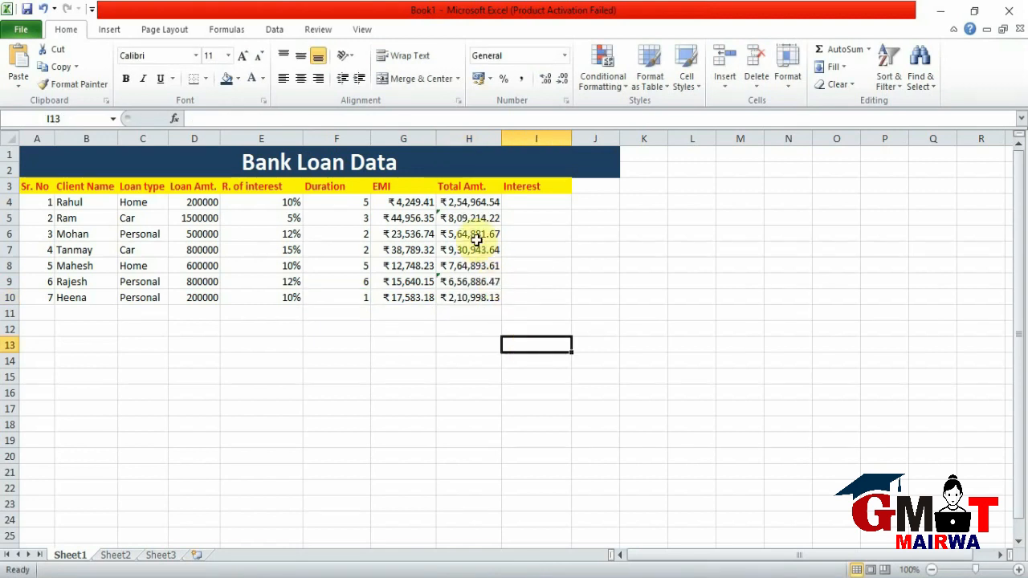
- Widen column H slightly and calculate the first client's interest in I4 with the formula =H4-D4
click(522, 201)
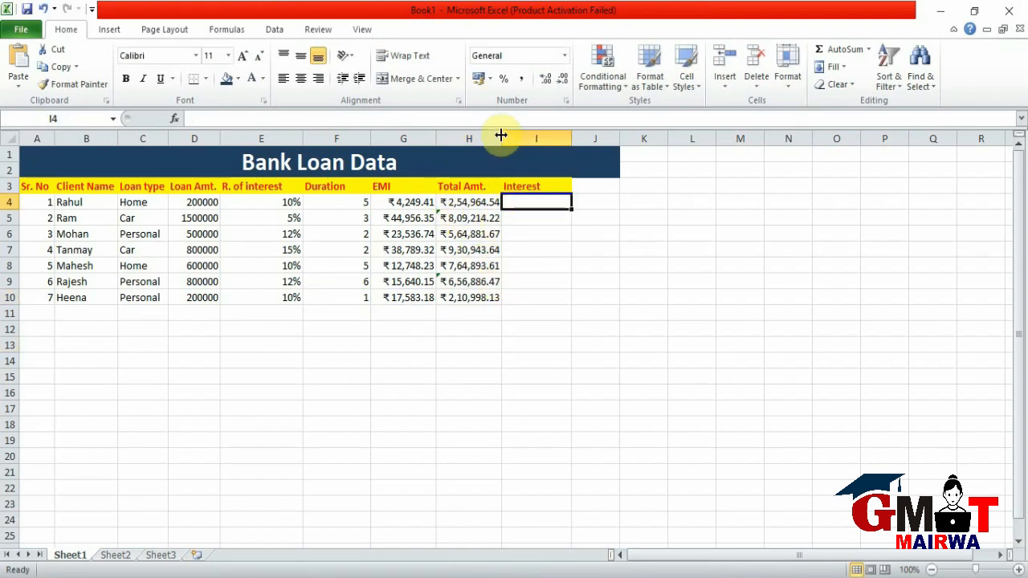
drag(500, 135, 510, 135)
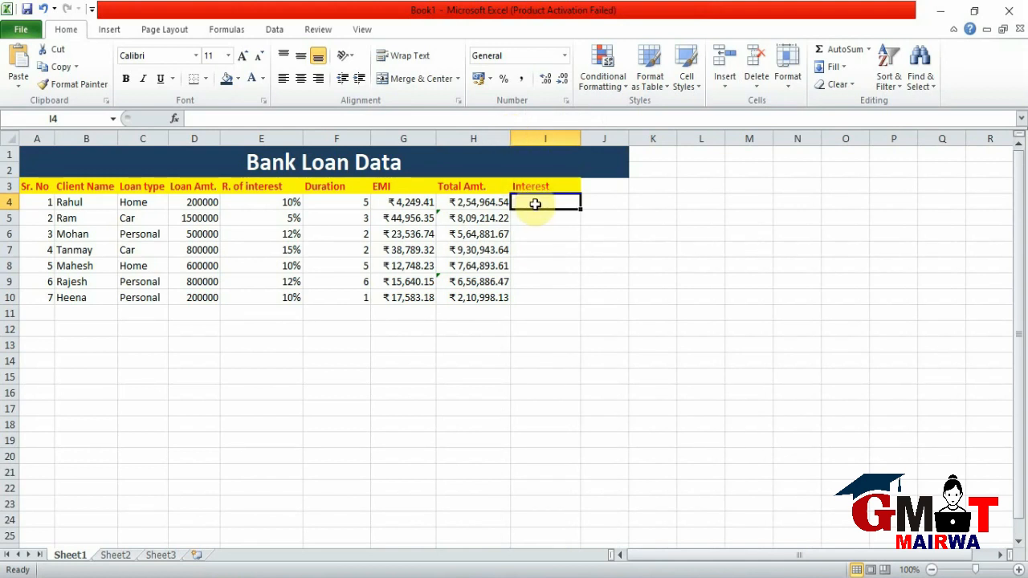
text(=)
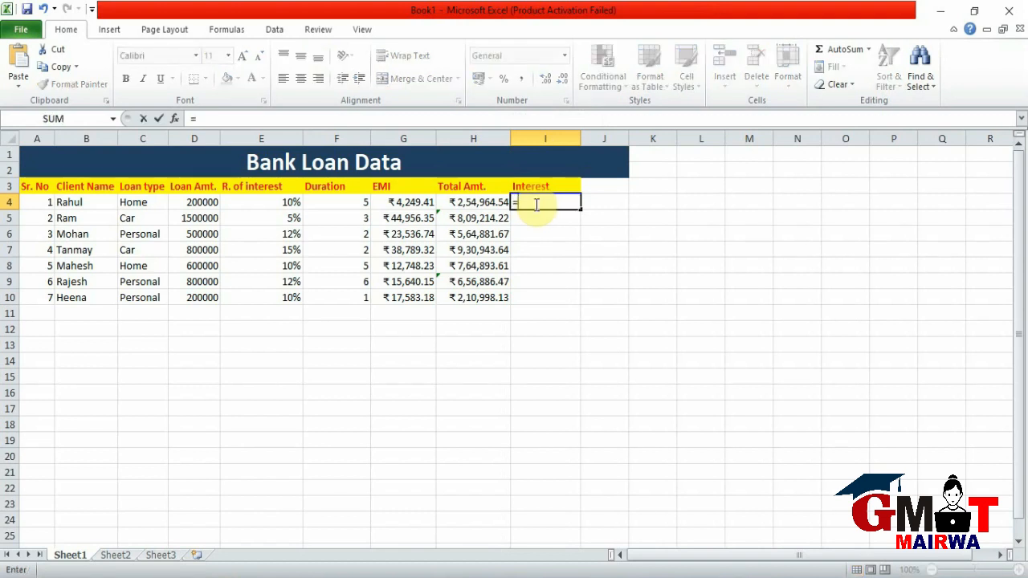
click(476, 201)
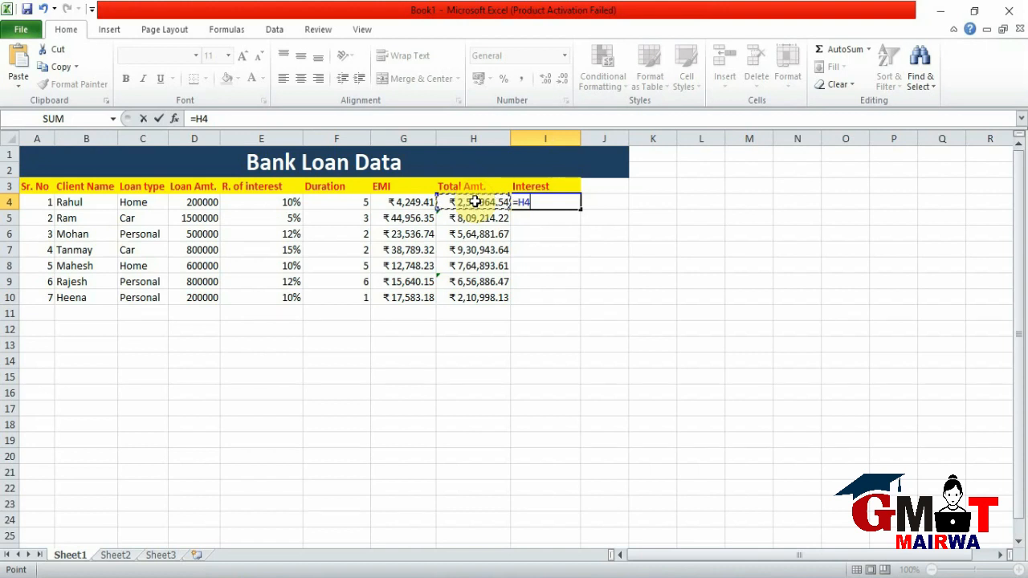
text(-)
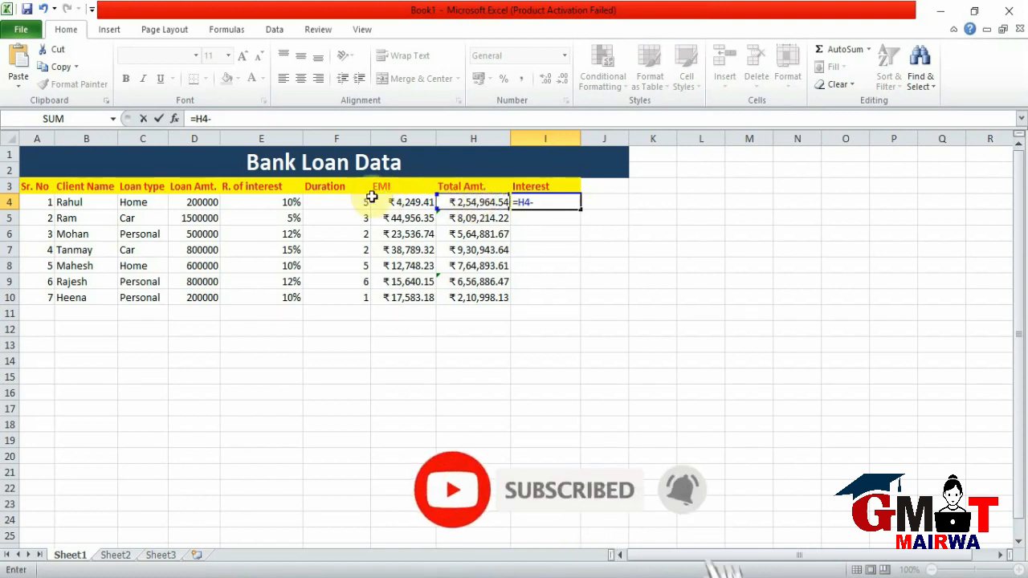
click(197, 203)
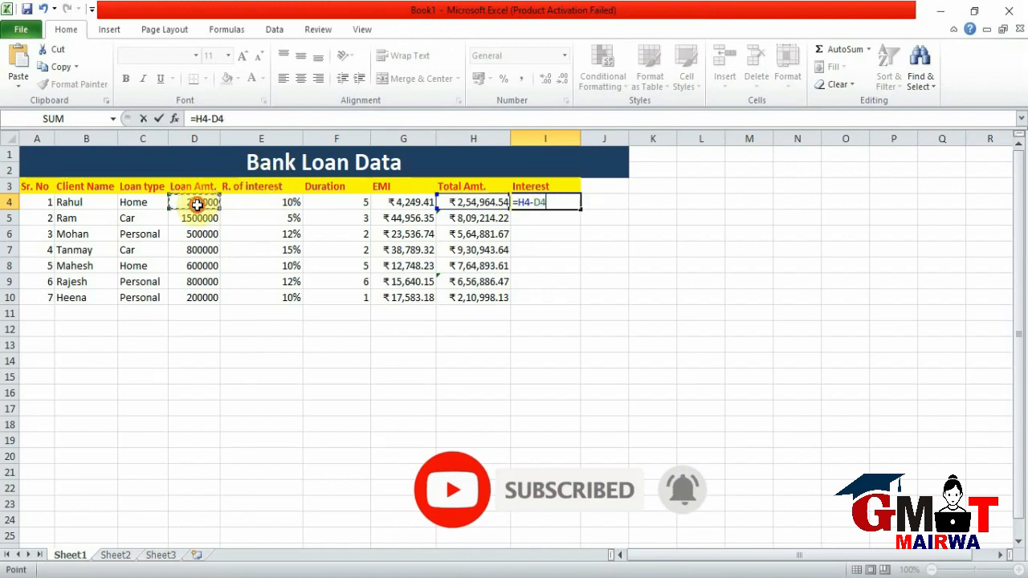
key(Return)
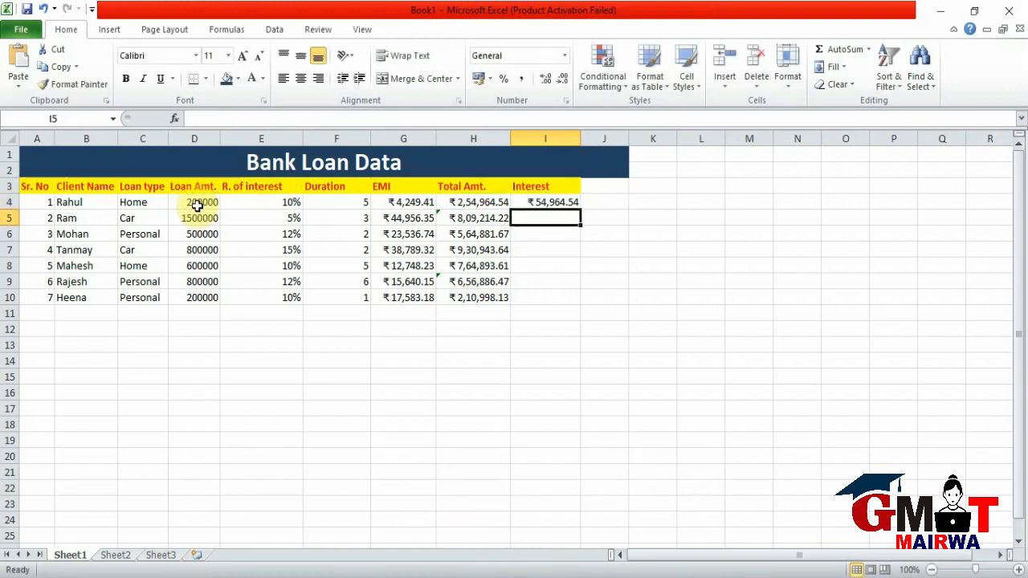